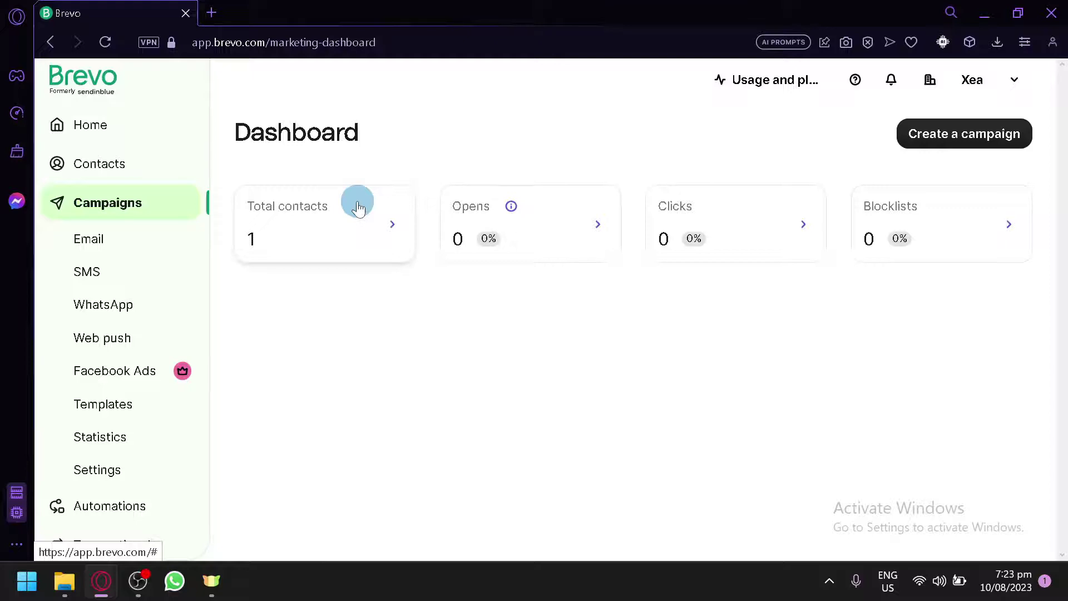
Scroll around the current page and reset the browser zoom to normal size
scroll(357, 207, "up", 4)
scroll(554, 353, "down", 3)
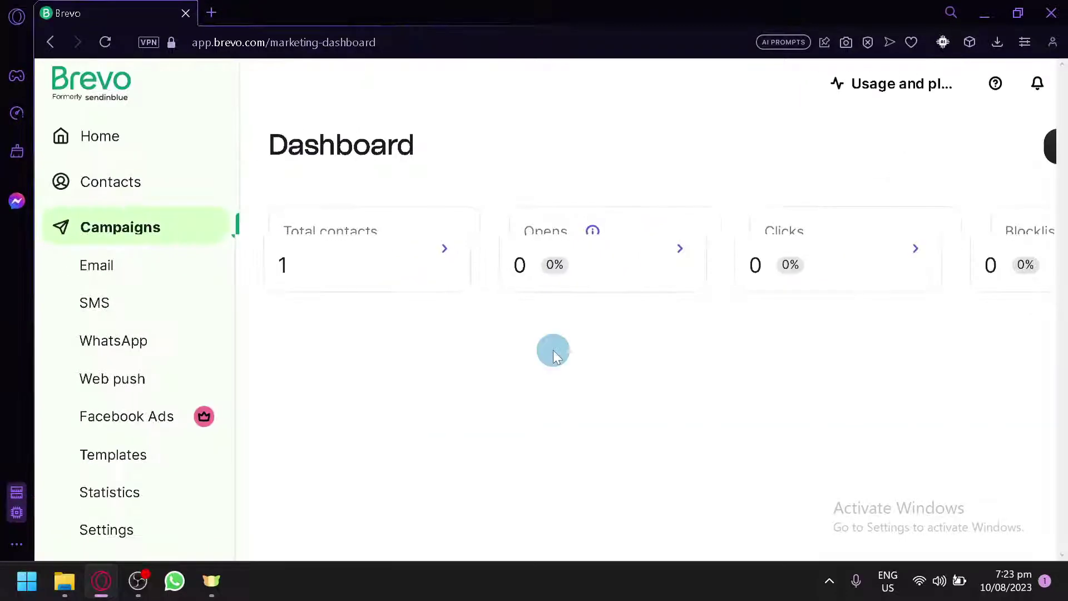
scroll(554, 353, "down", 2)
scroll(318, 248, "up", 3)
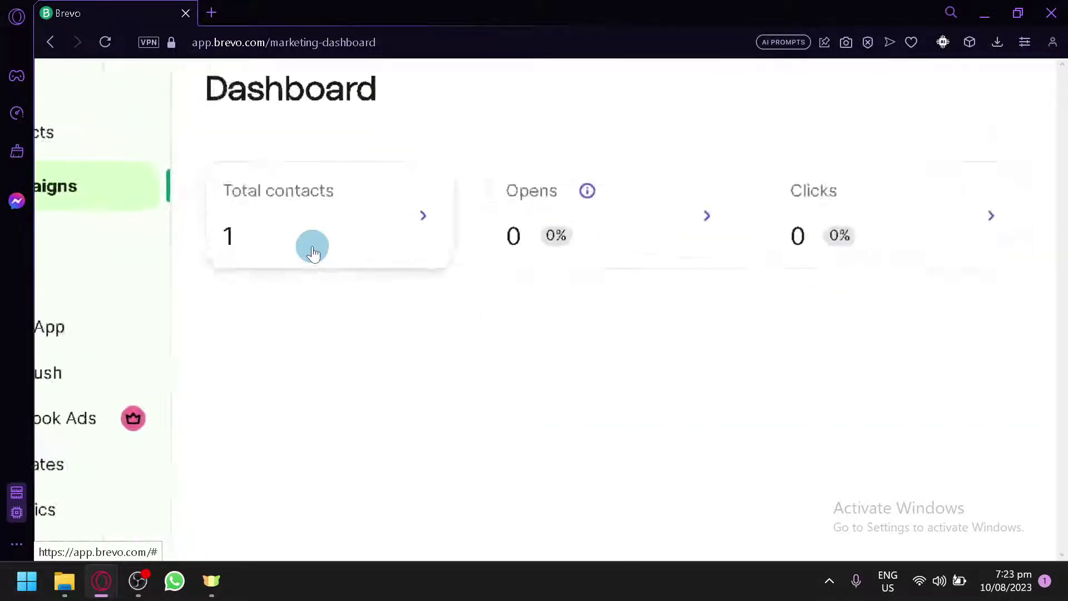
scroll(441, 358, "up", 2)
scroll(497, 412, "up", 2)
scroll(497, 412, "right", 3)
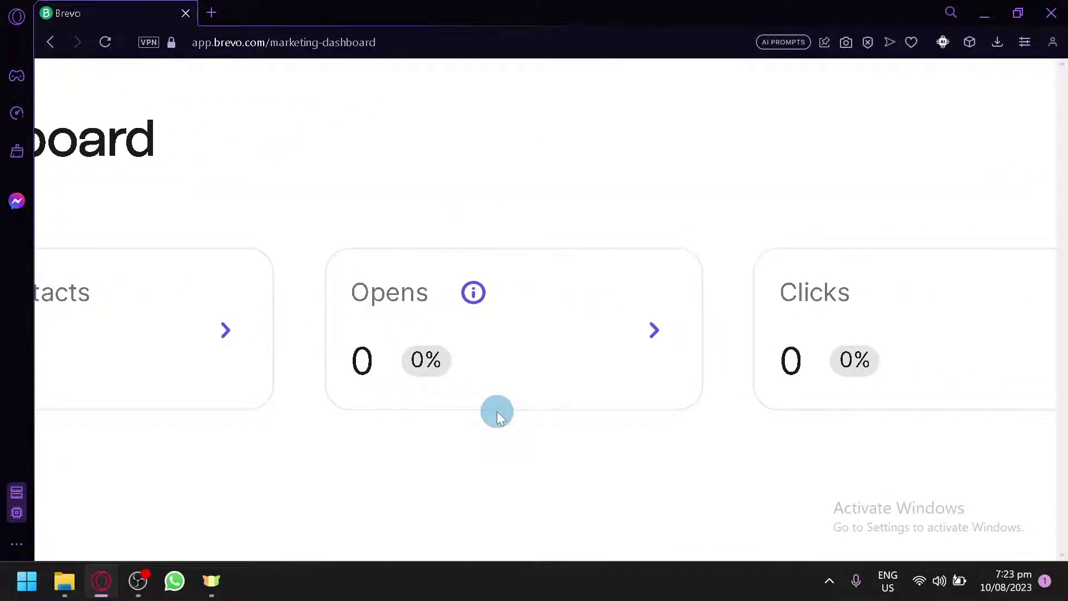
scroll(653, 462, "right", 5)
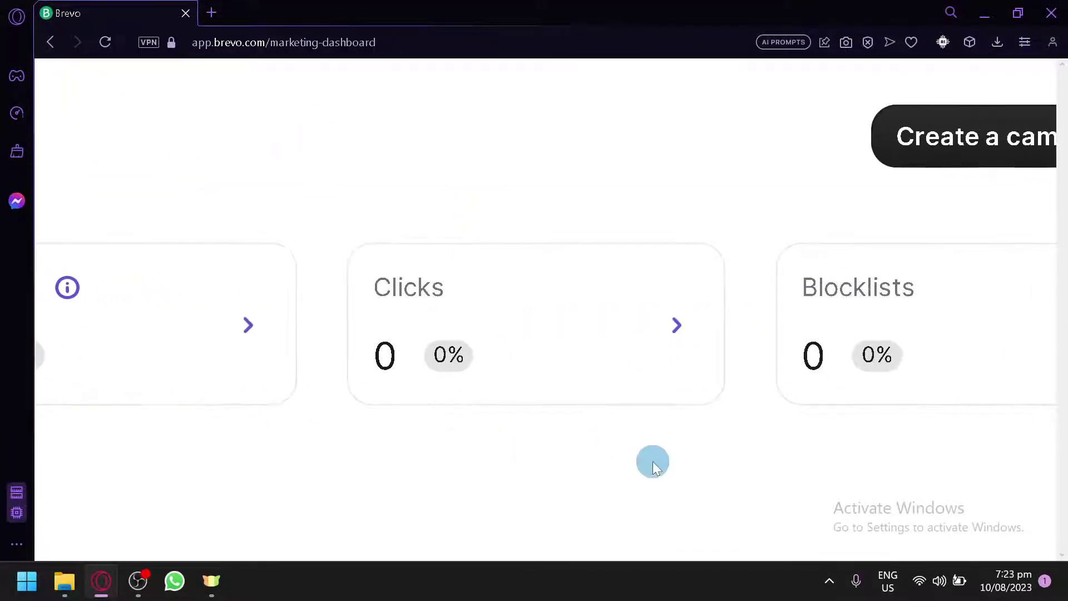
key("ctrl+0")
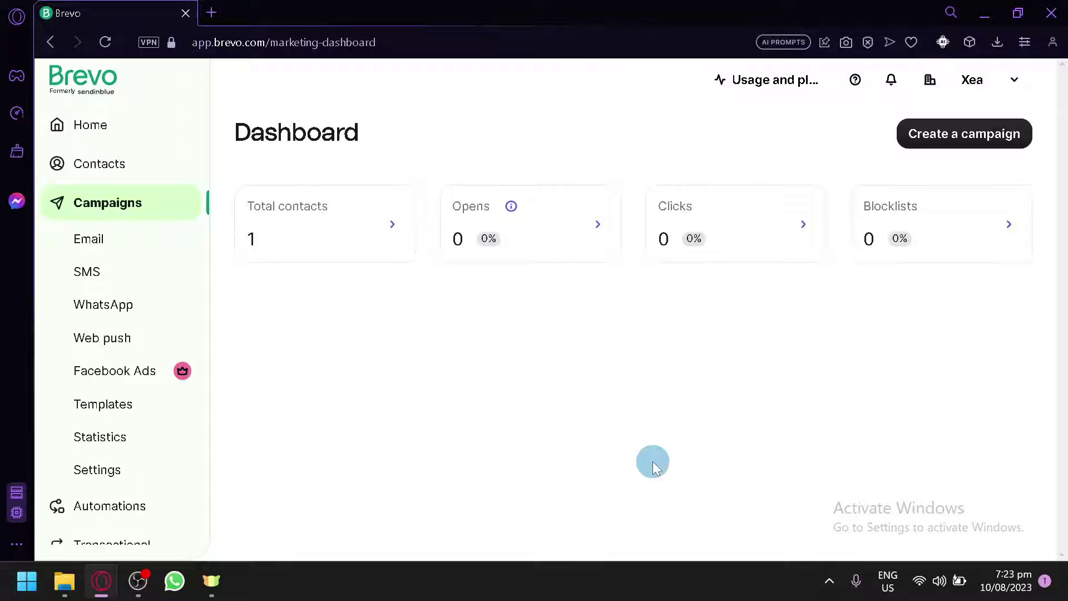
Go Home and review the Get started (1/3), Contacts, Recent campaigns and Transactional sections
left_click(105, 143)
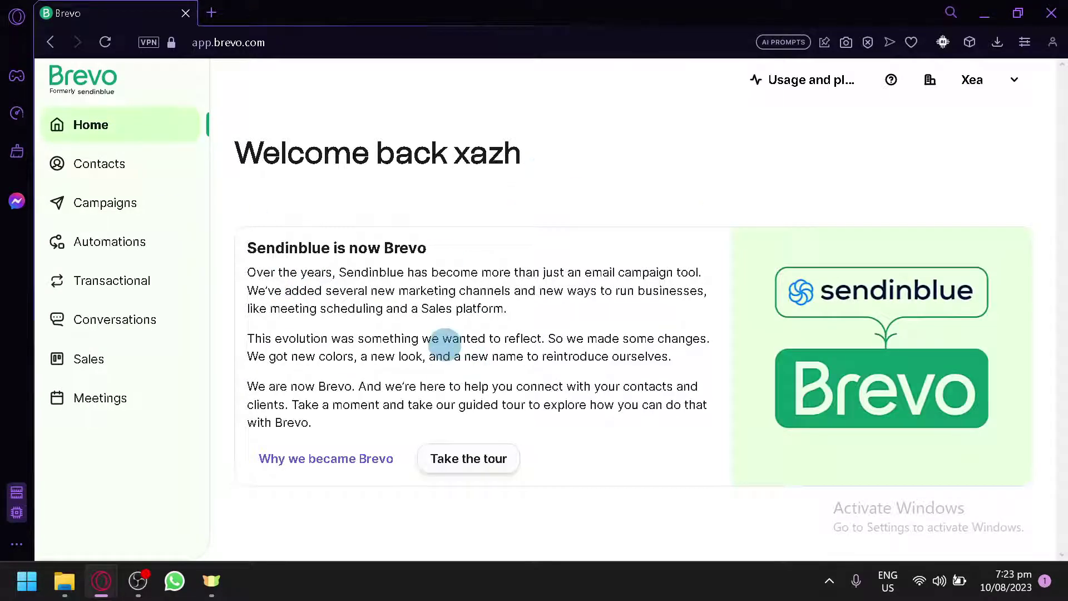
scroll(551, 338, "down", 10)
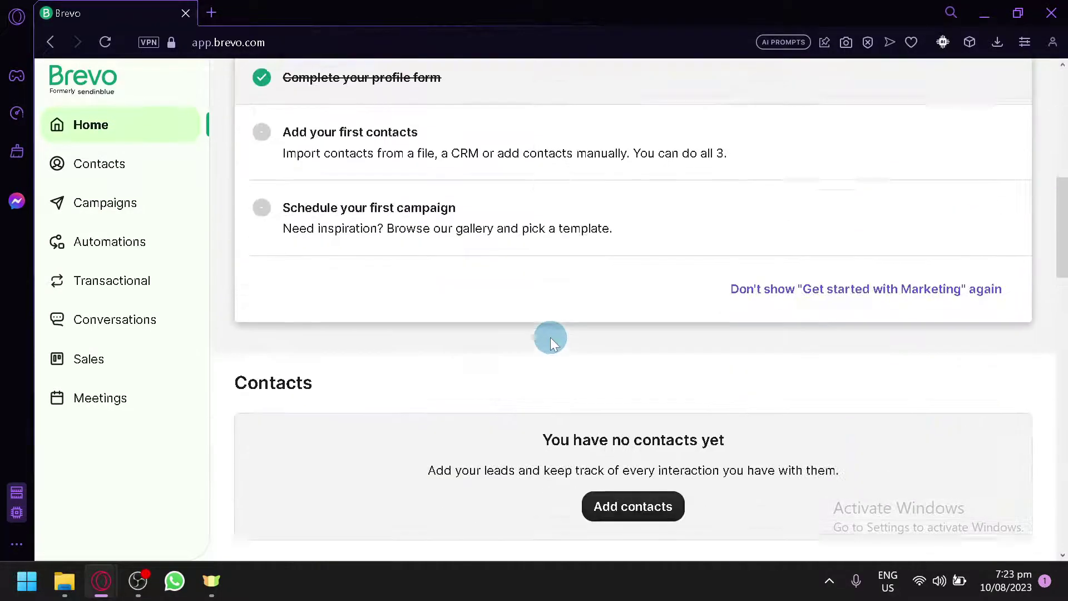
scroll(551, 338, "up", 3)
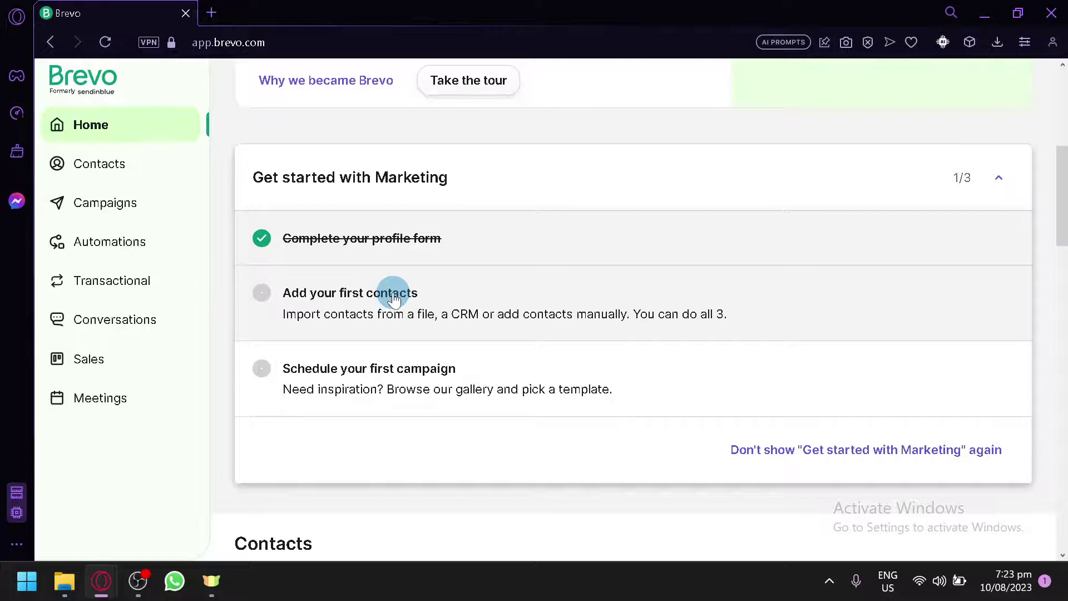
scroll(394, 299, "down", 6)
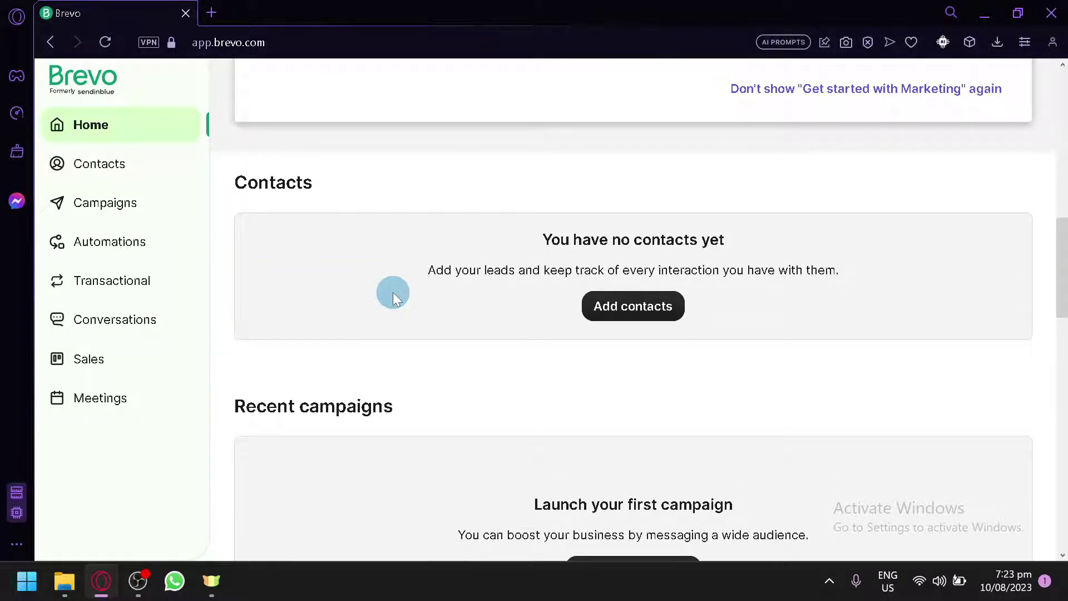
scroll(393, 293, "down", 5)
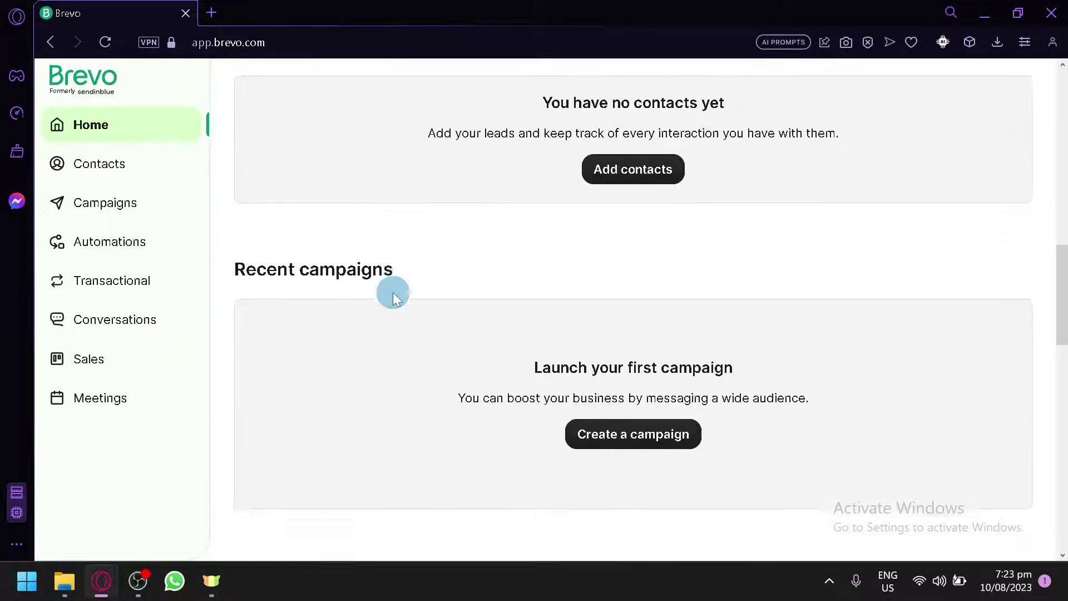
scroll(393, 292, "down", 5)
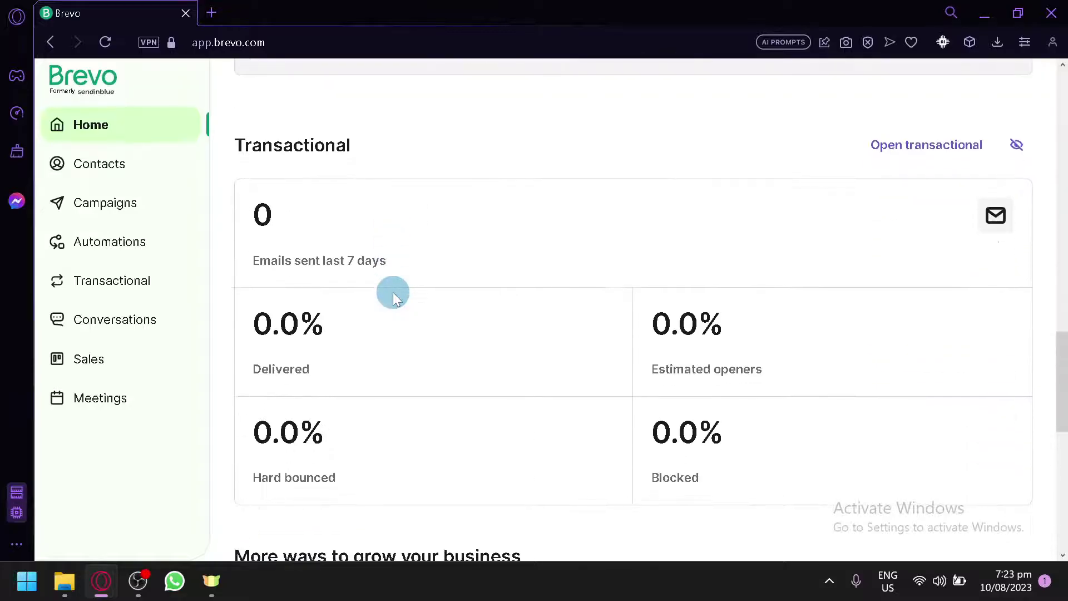
scroll(393, 292, "up", 1)
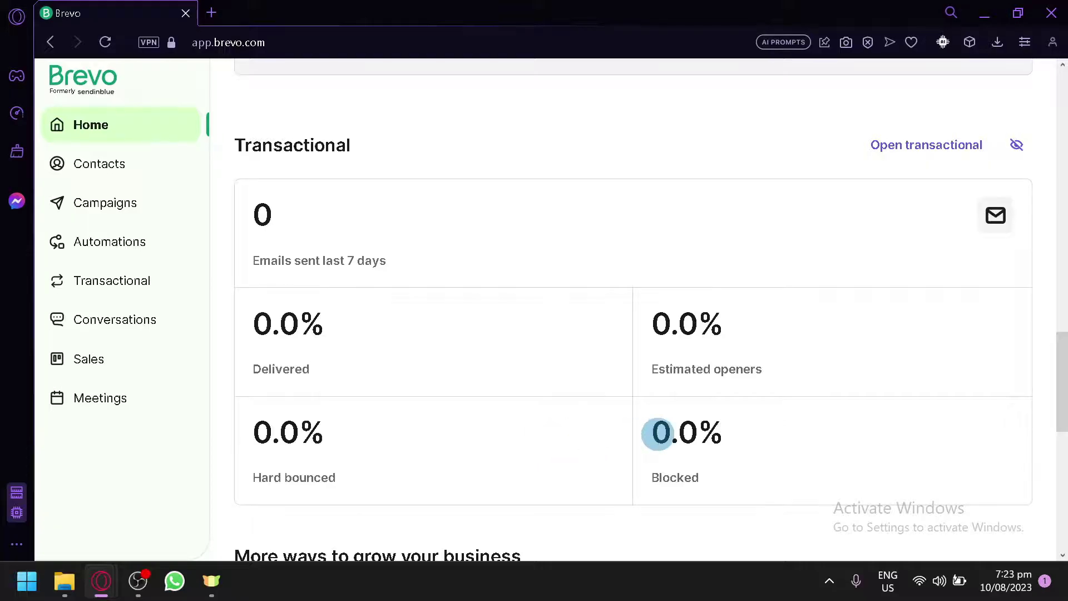
scroll(658, 434, "down", 8)
scroll(477, 397, "down", 1)
scroll(479, 396, "up", 3)
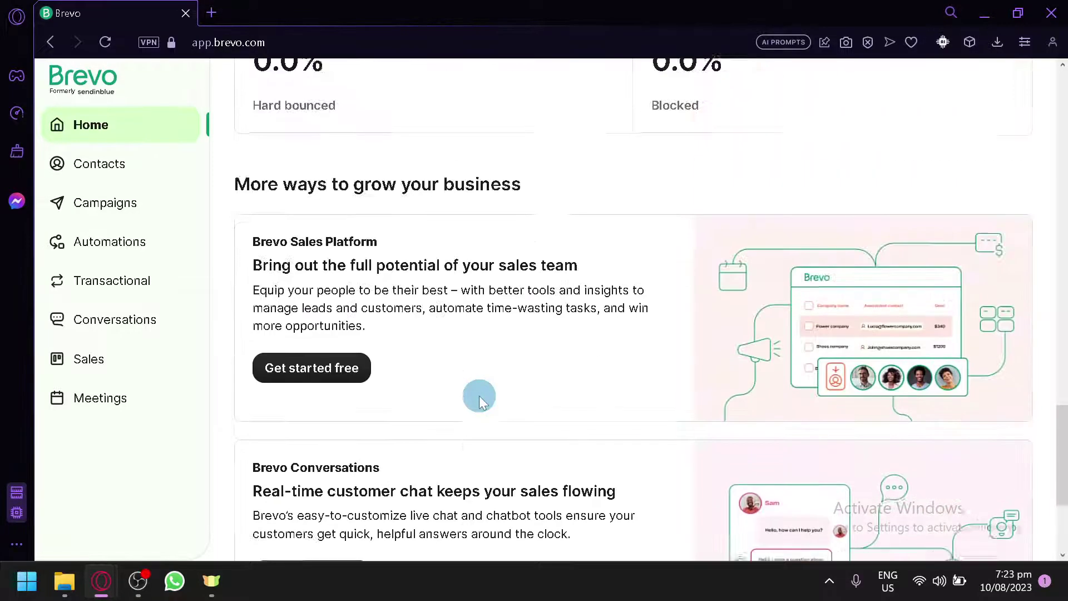
scroll(437, 400, "up", 6)
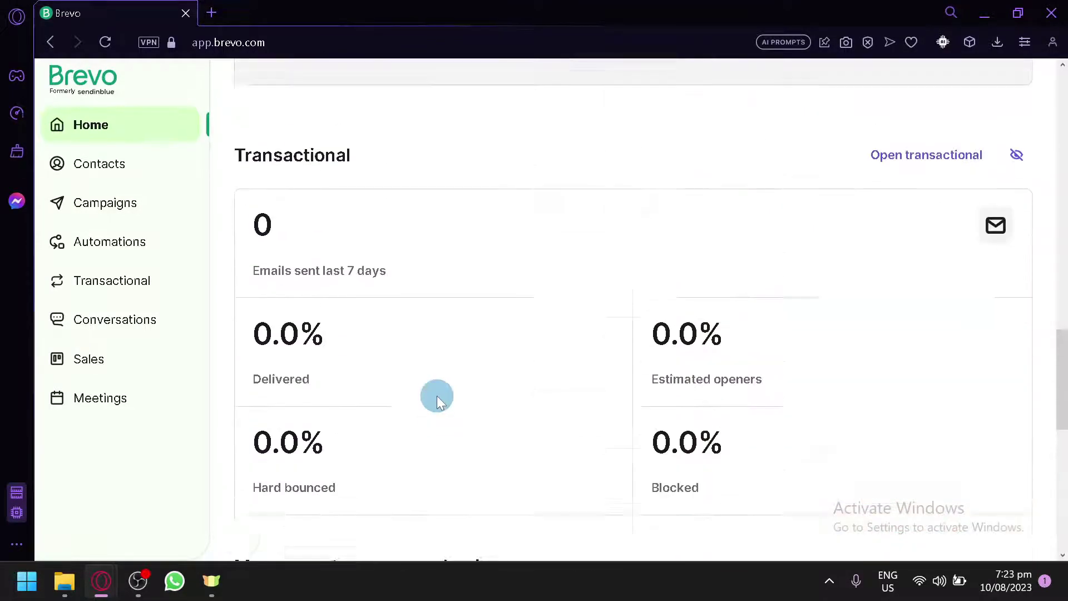
scroll(436, 396, "up", 12)
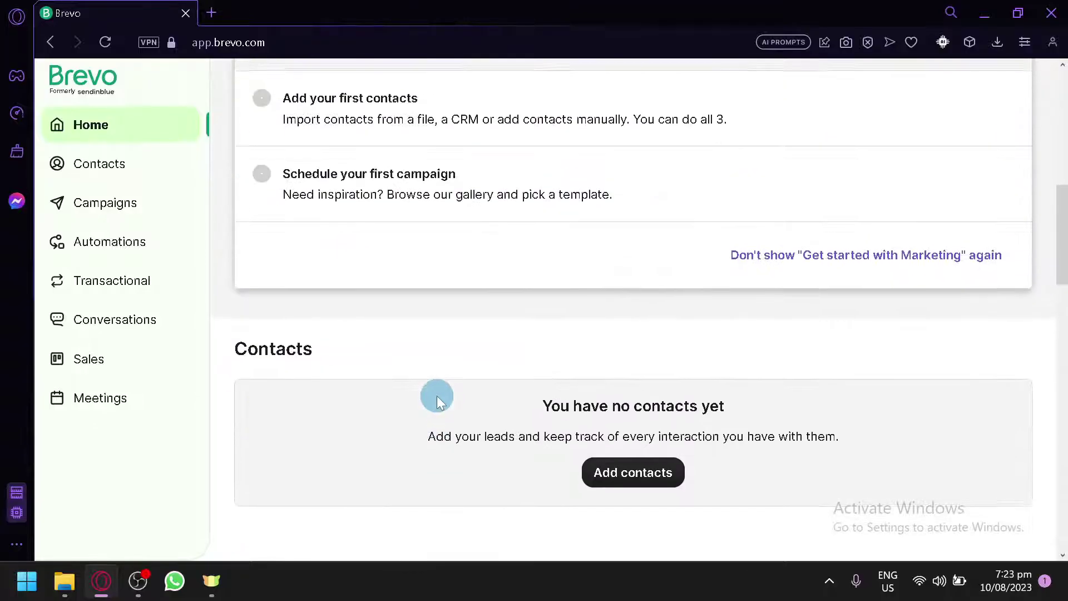
scroll(437, 395, "up", 5)
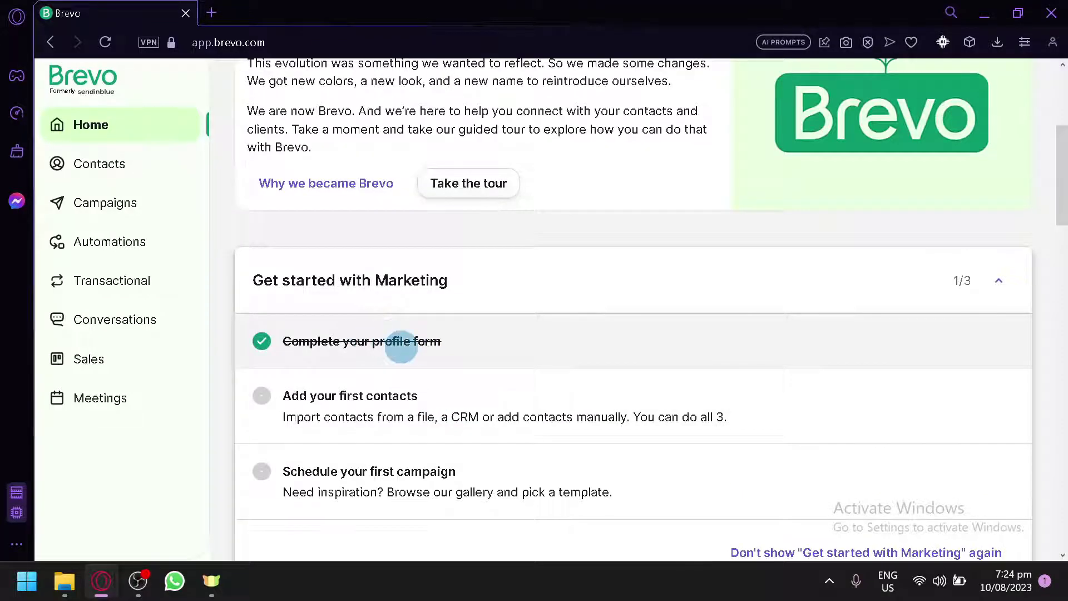
scroll(402, 346, "down", 3)
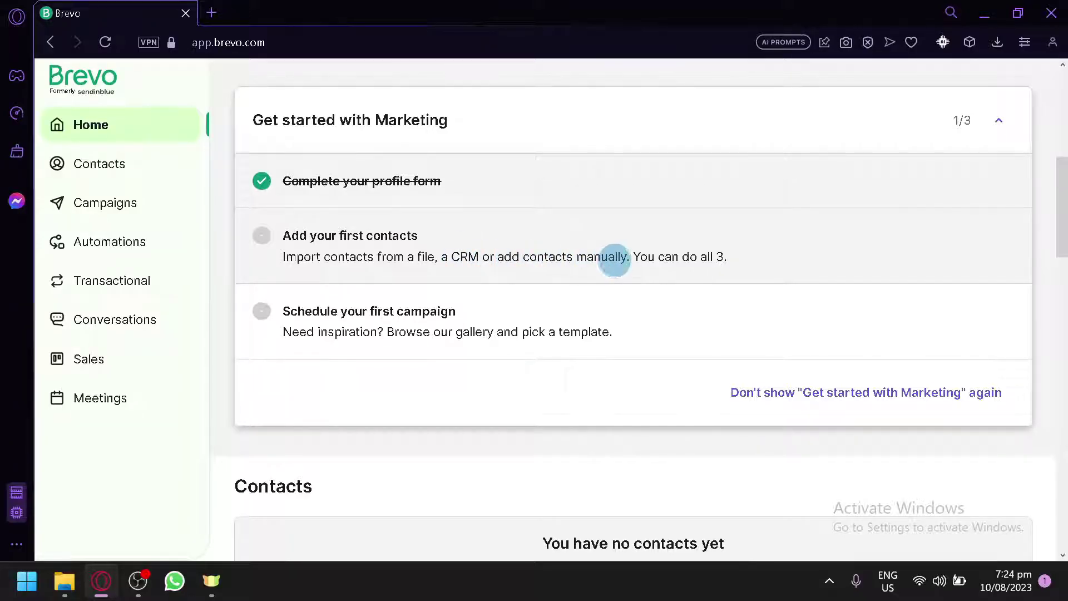
scroll(615, 257, "down", 4)
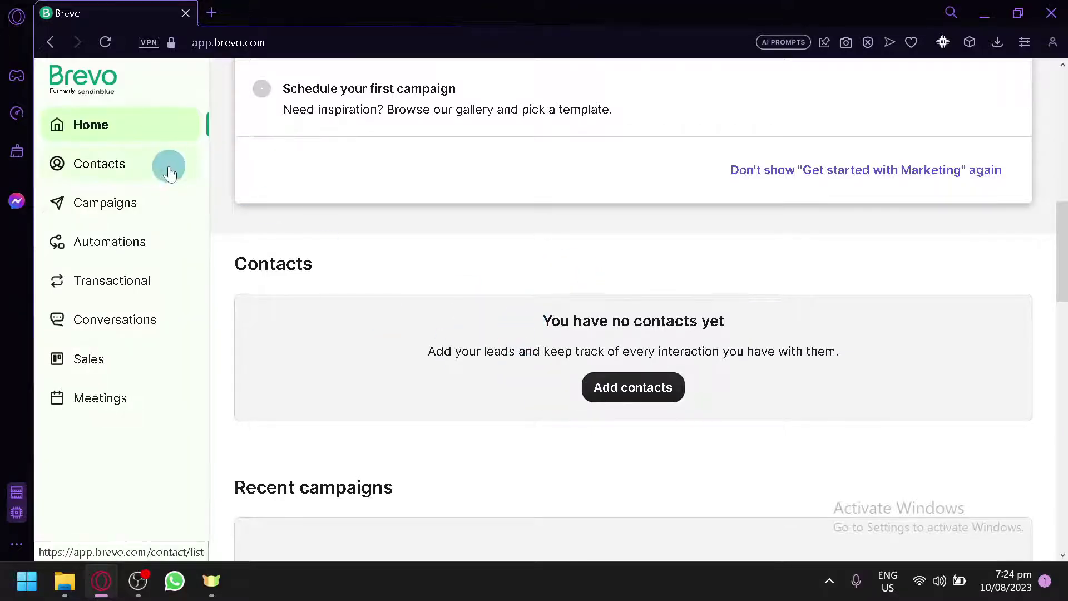
scroll(169, 174, "up", 5)
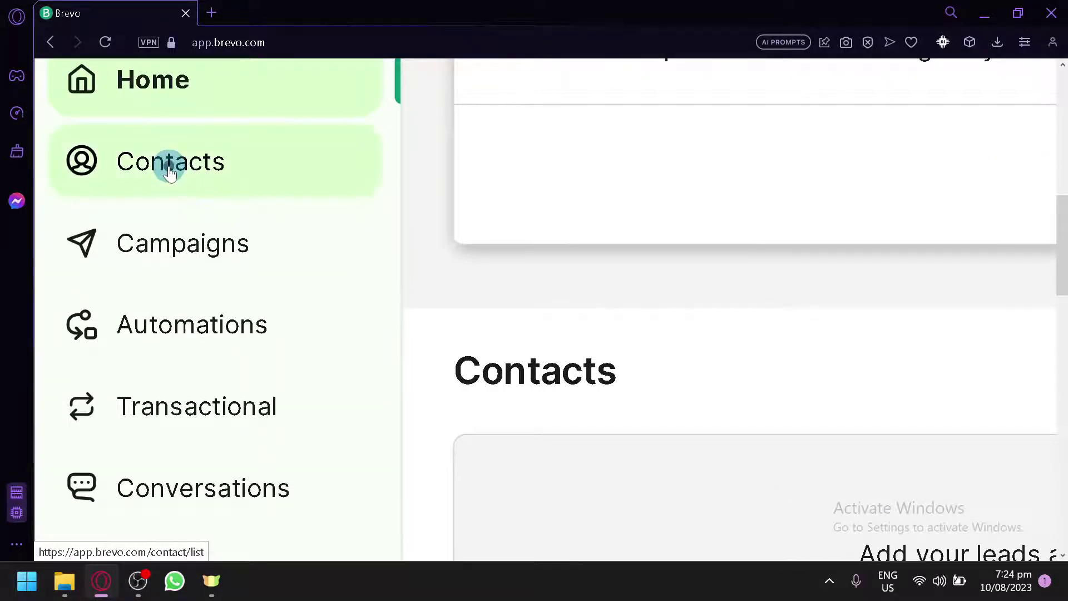
Open the Contacts database, which lists 1 email-subscribed contact
left_click(170, 174)
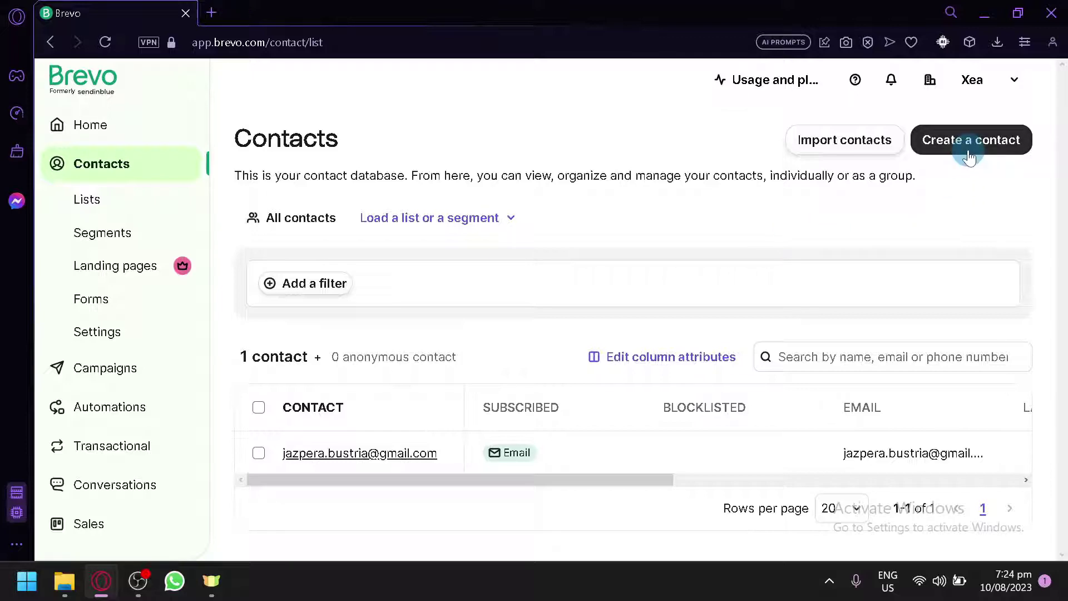
scroll(907, 153, "up", 4)
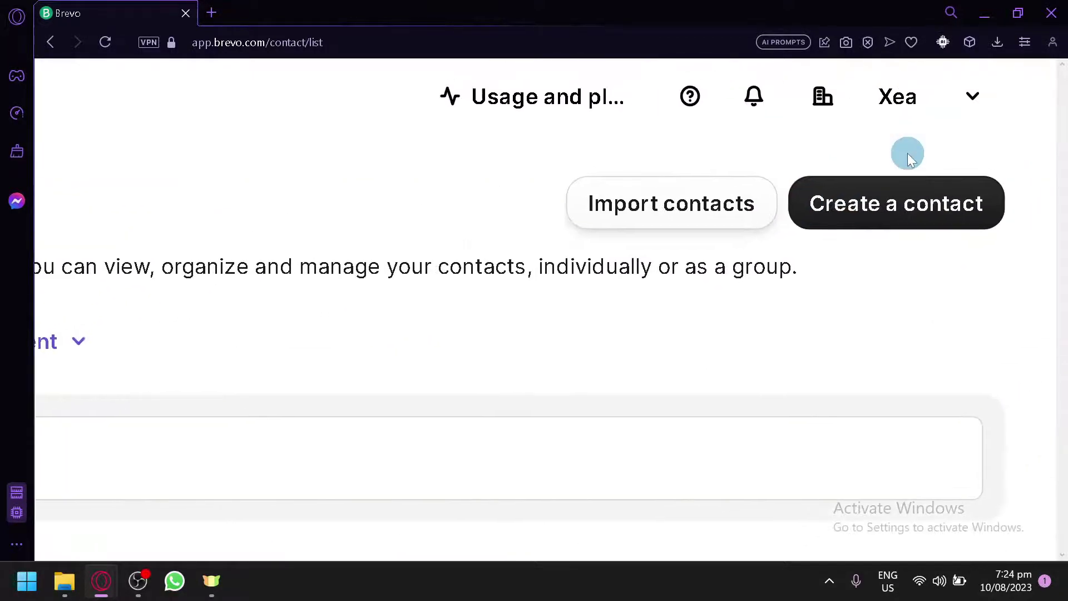
Start a new contact from the Contacts page and look over the Create a contact form
left_click(913, 203)
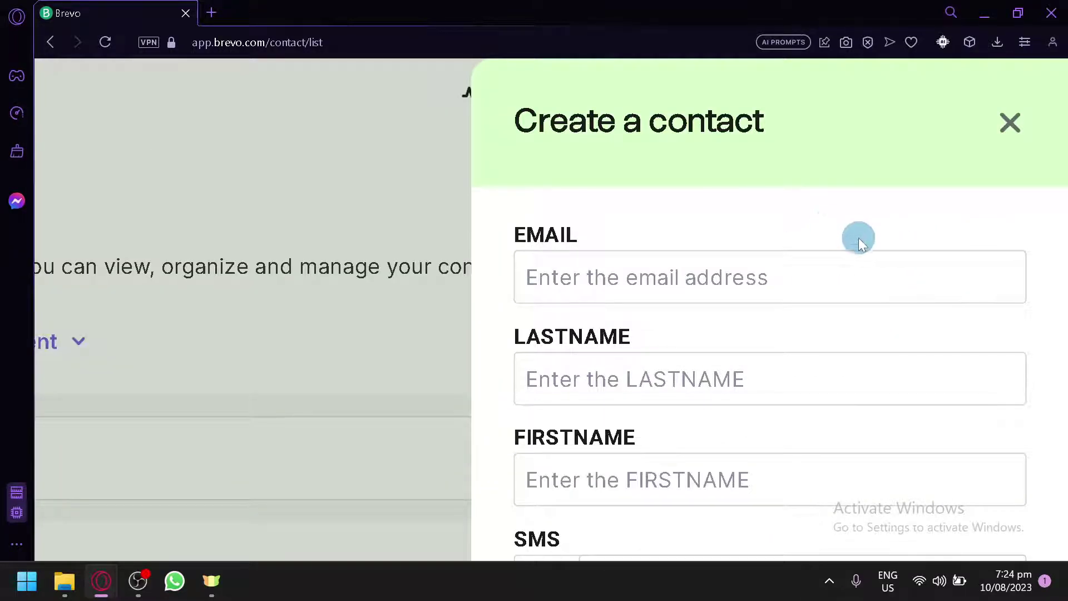
scroll(858, 237, "up", 3)
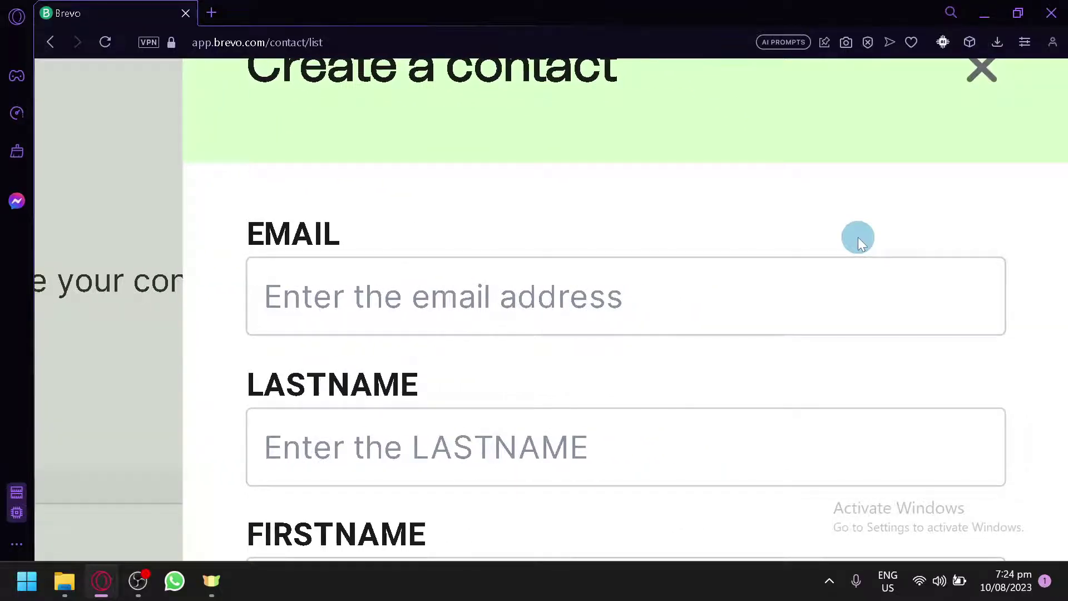
scroll(858, 237, "down", 5)
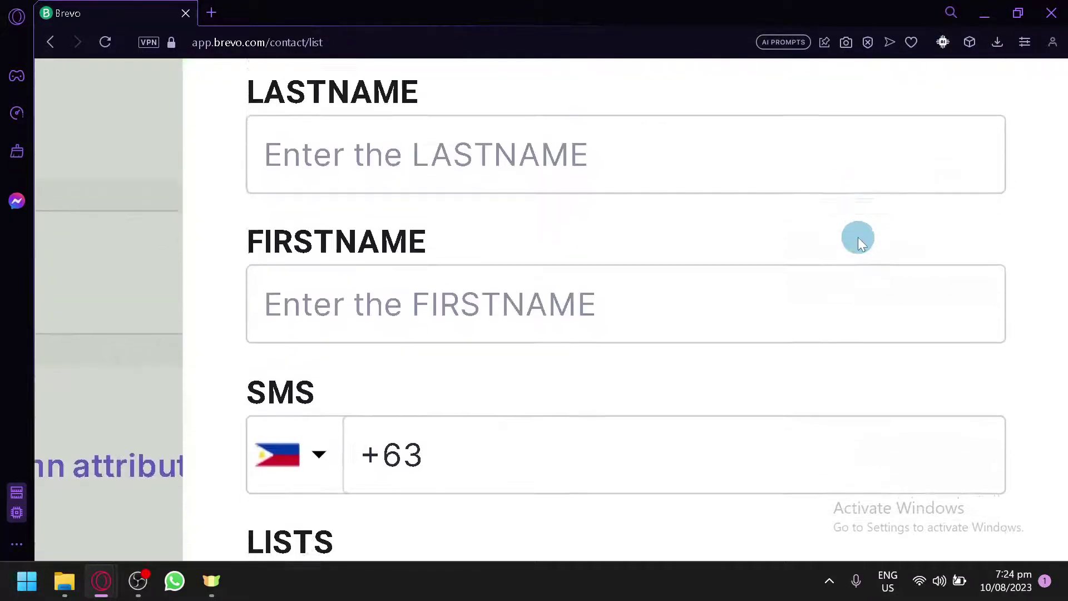
scroll(858, 237, "down", 5)
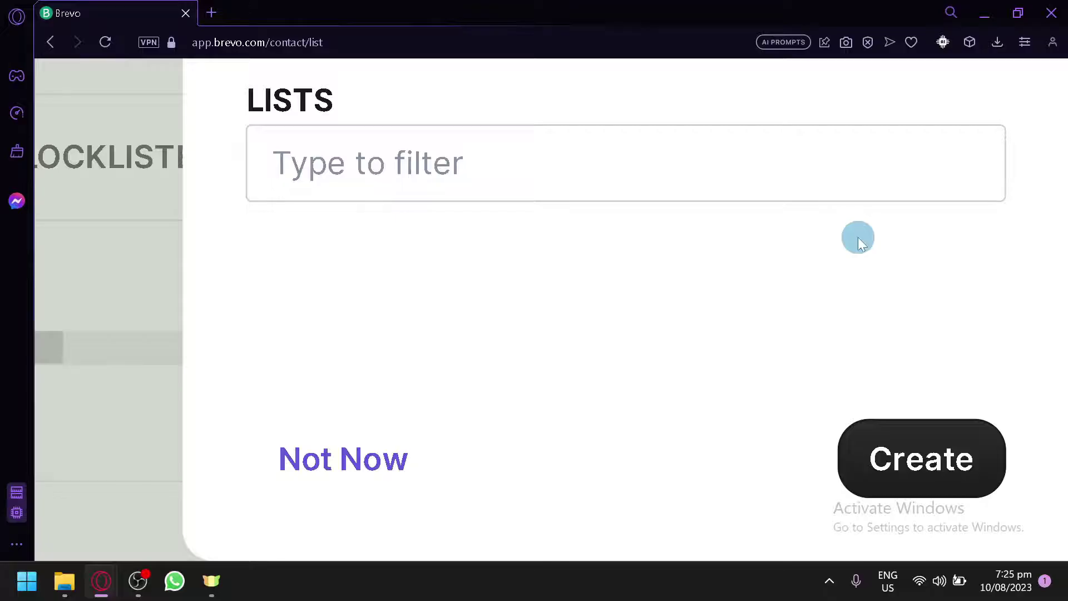
scroll(858, 237, "up", 10)
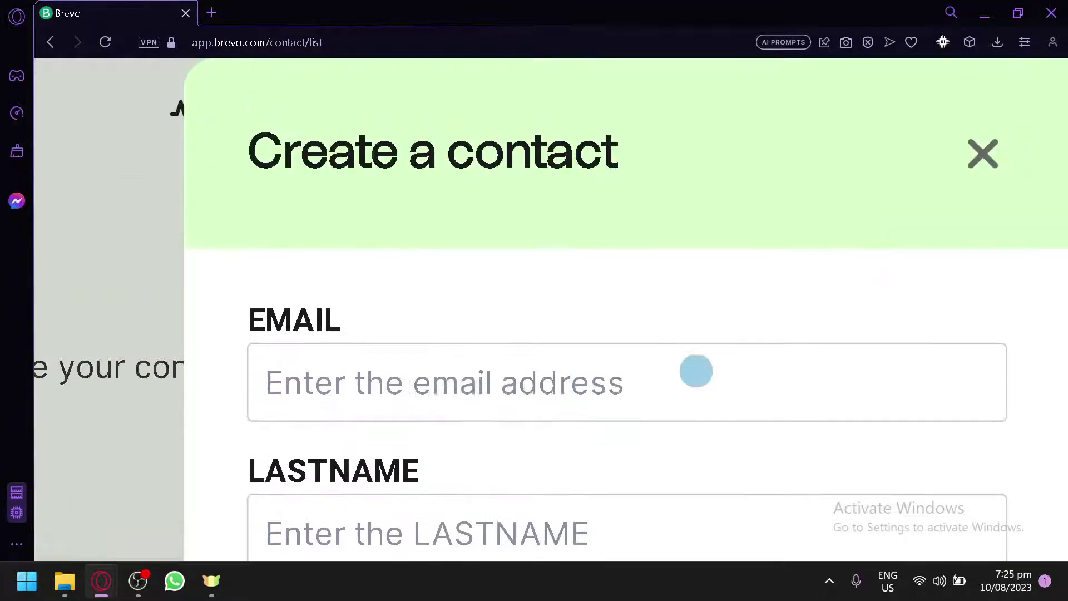
Enter the contact's e-mail address, last name and first name, then move to the +63 SMS field
left_click(687, 389)
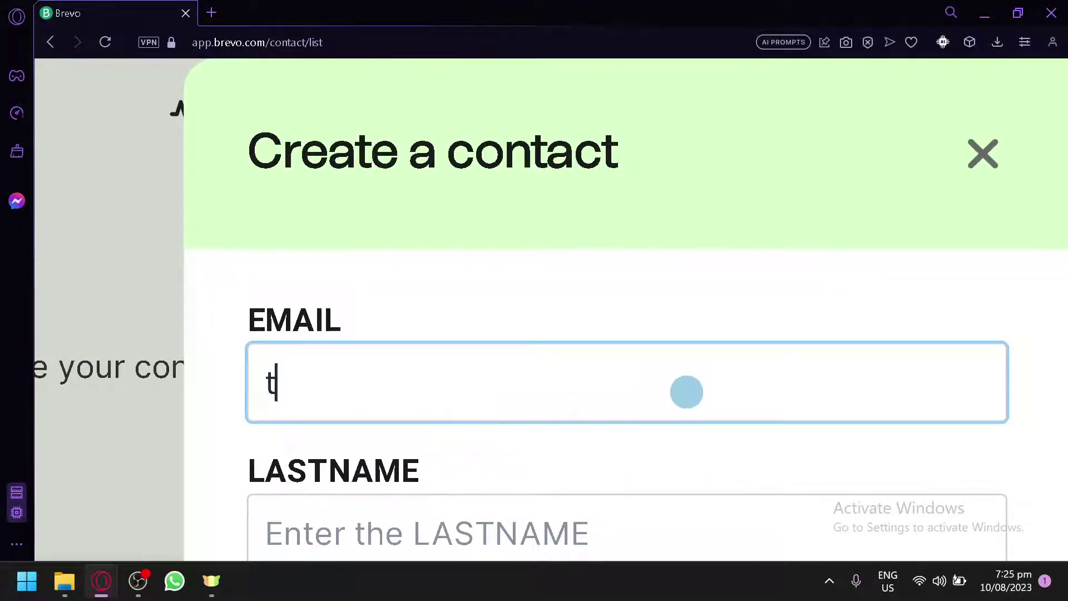
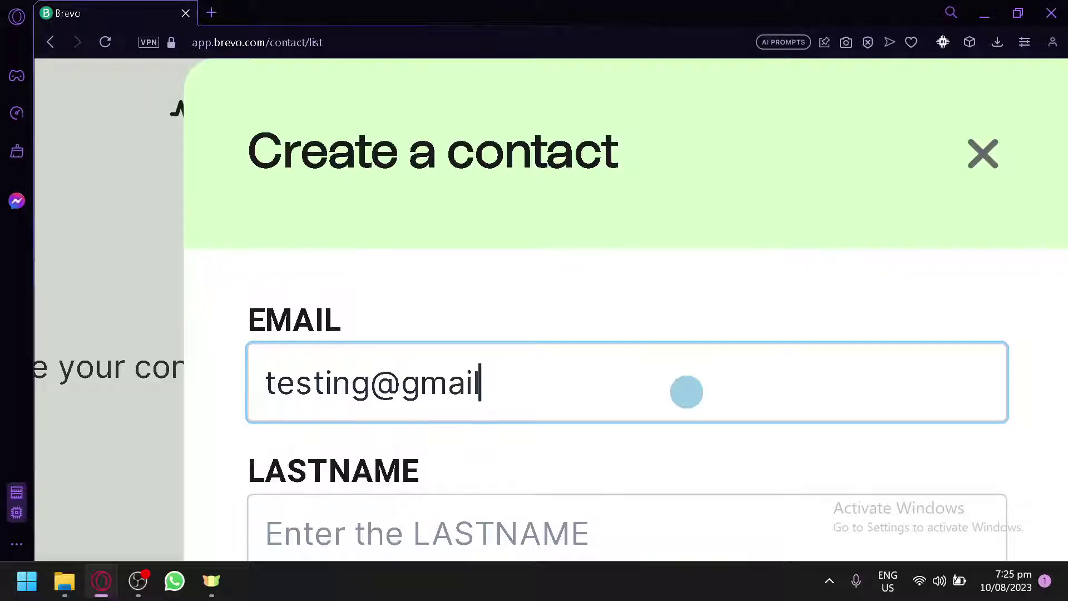
scroll(686, 393, "down", 2)
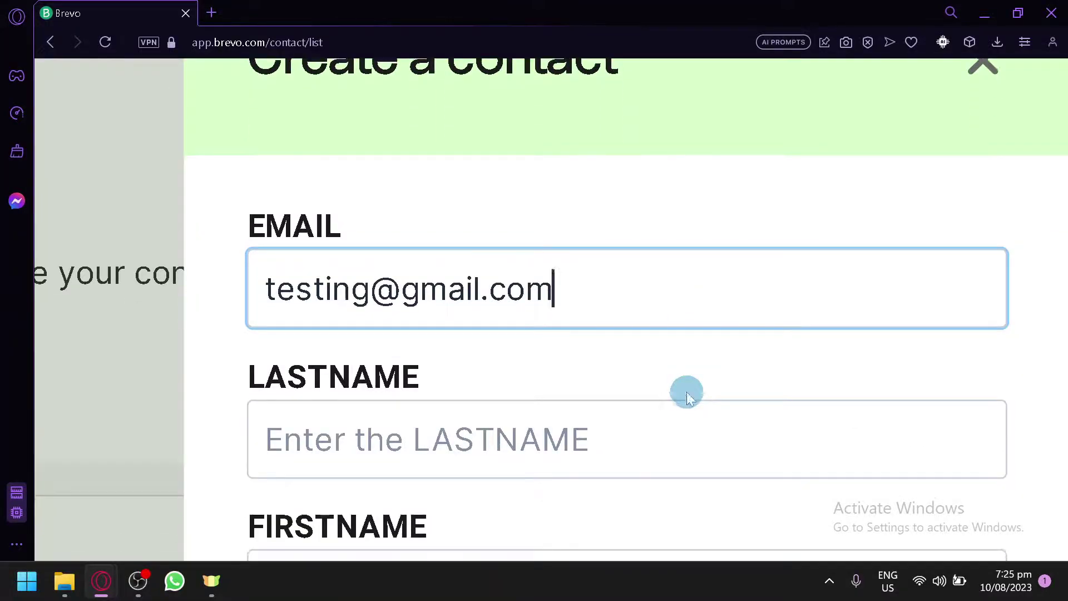
left_click(585, 406)
scroll(585, 405, "down", 2)
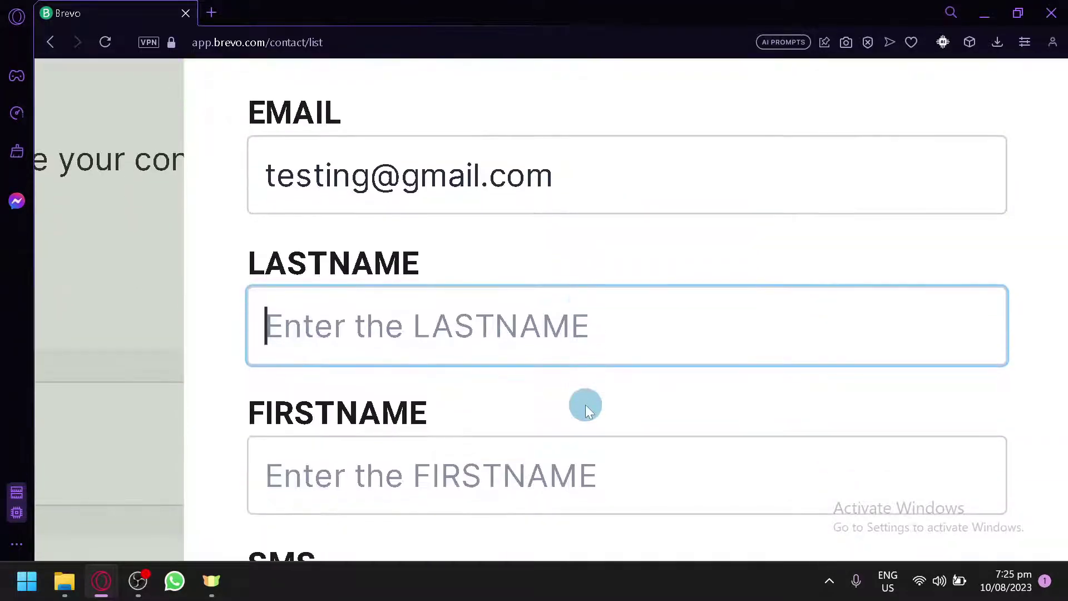
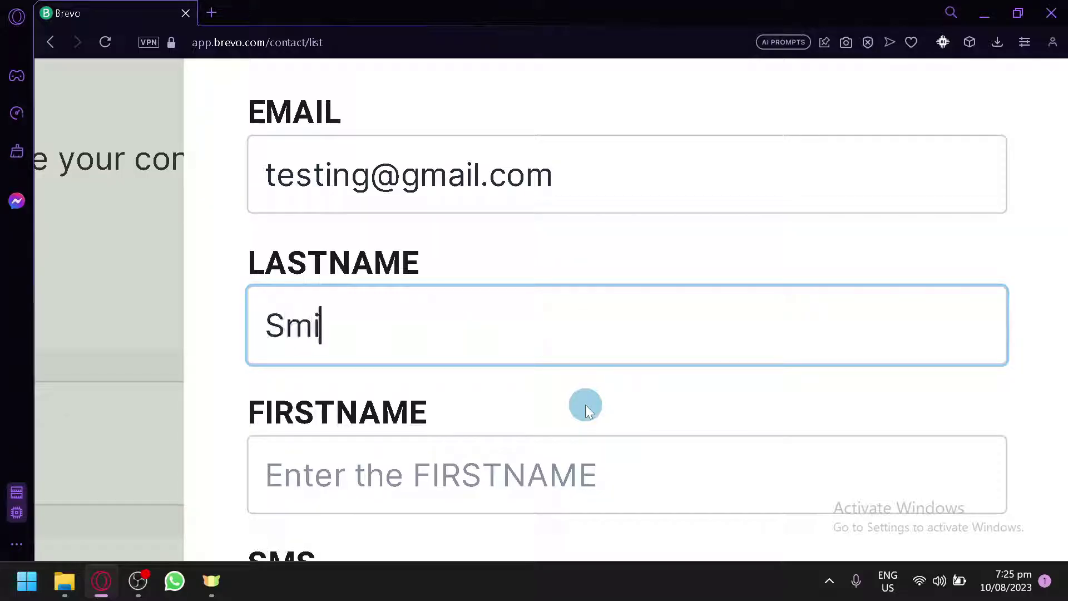
key("Tab")
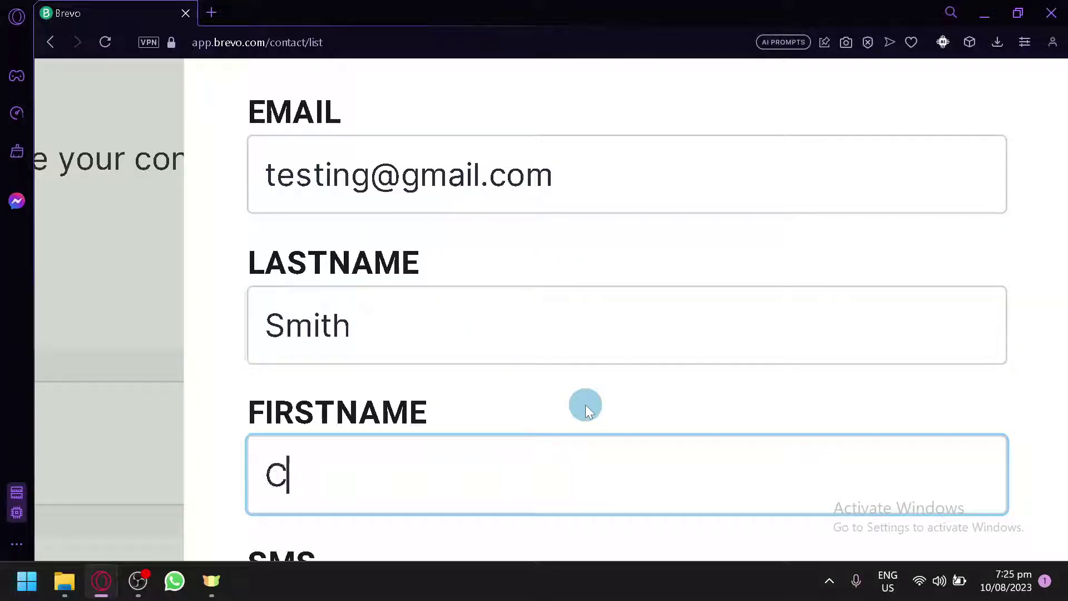
scroll(586, 405, "down", 5)
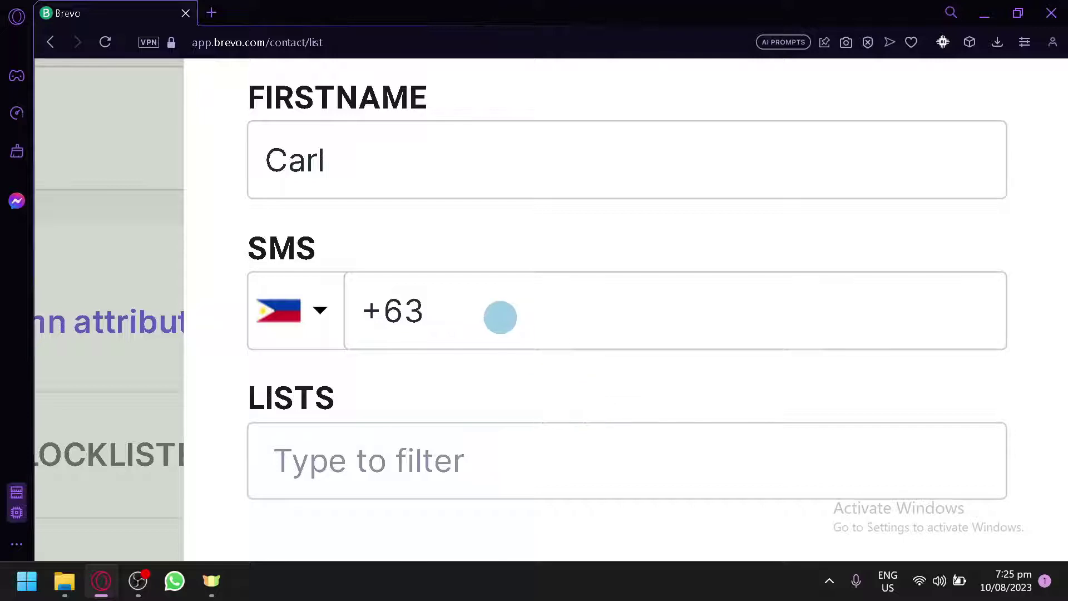
left_click(500, 317)
left_click(323, 309)
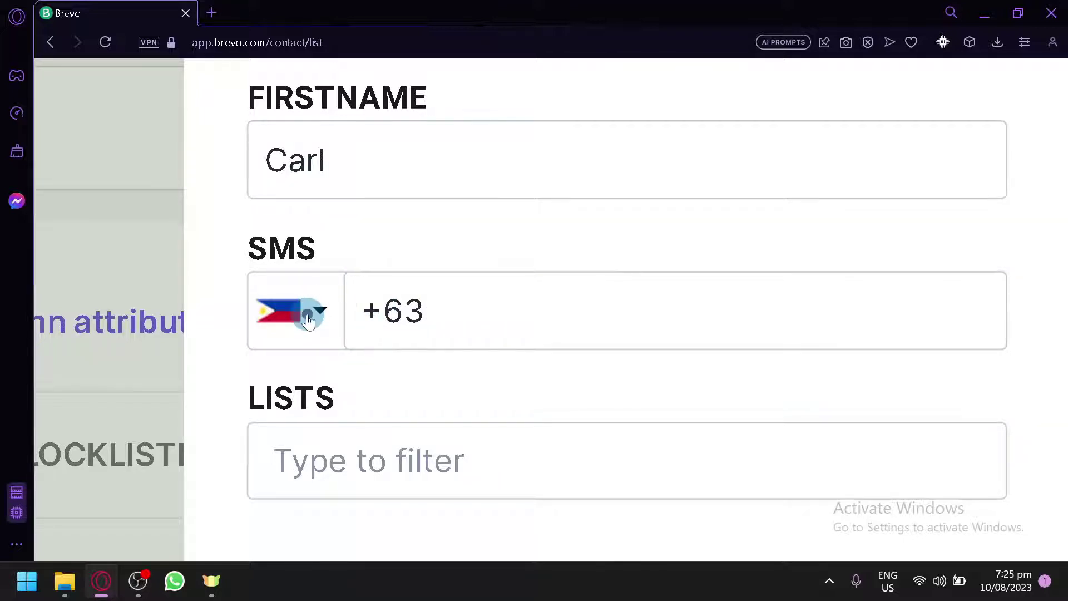
Browse the SMS country codes leaving +63 (Philippines) unchanged, then bring up the LISTS choices
left_click(308, 319)
scroll(431, 397, "down", 2)
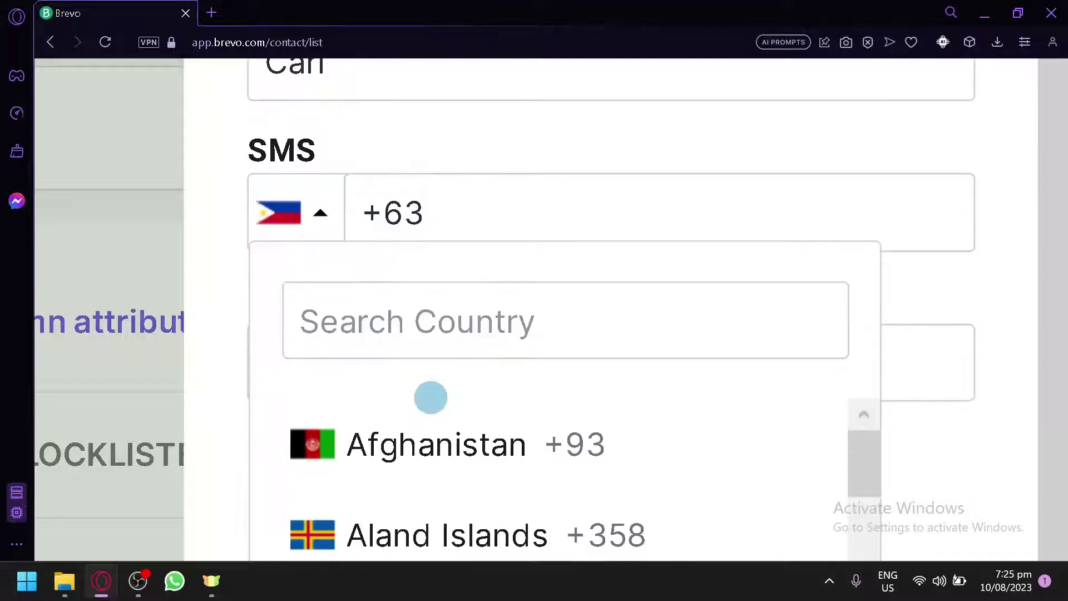
scroll(430, 397, "down", 3)
scroll(539, 390, "down", 15)
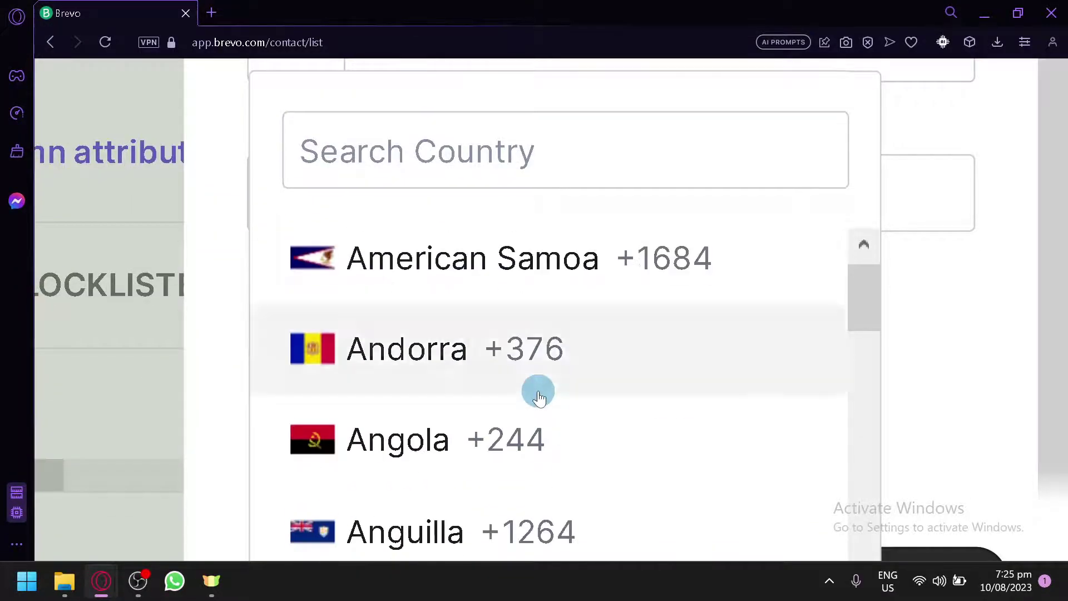
scroll(538, 396, "down", 6)
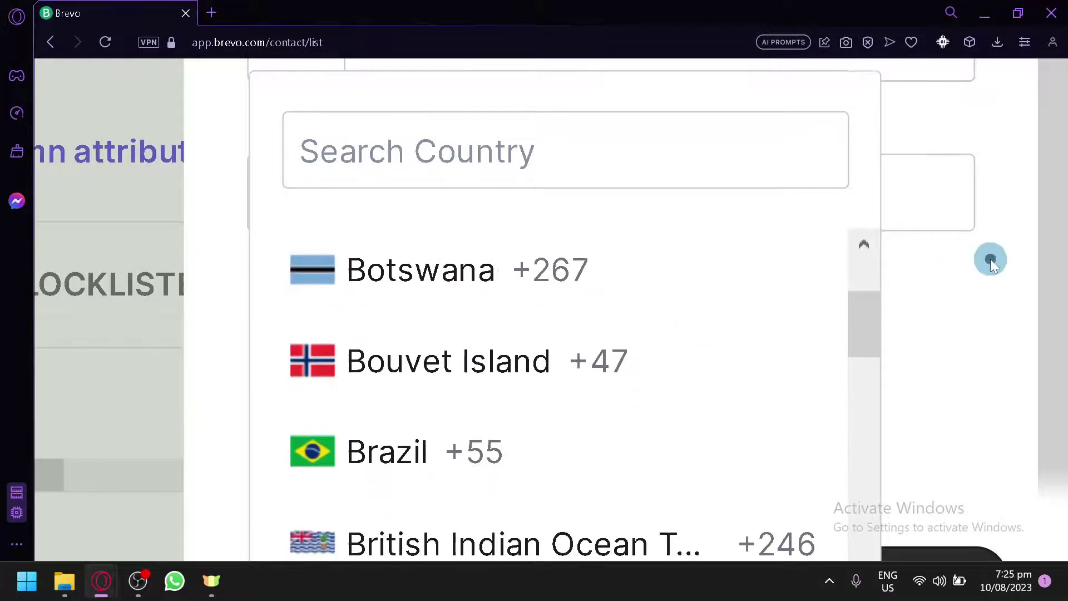
left_click(990, 259)
left_click(473, 300)
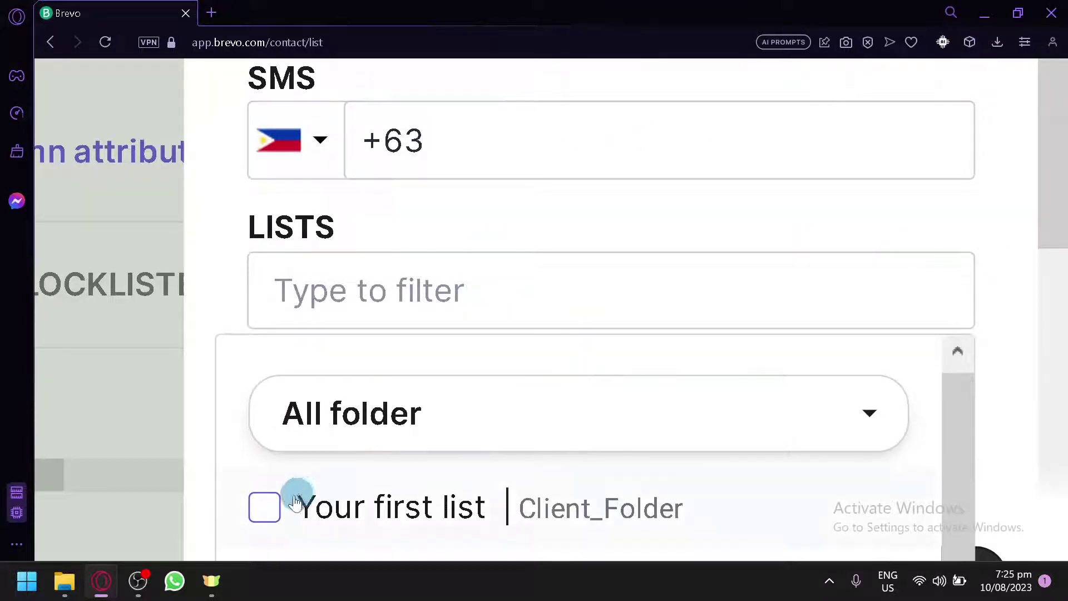
Assign the contact to 'Your first list' and create it, returning to the Contacts page
left_click(266, 511)
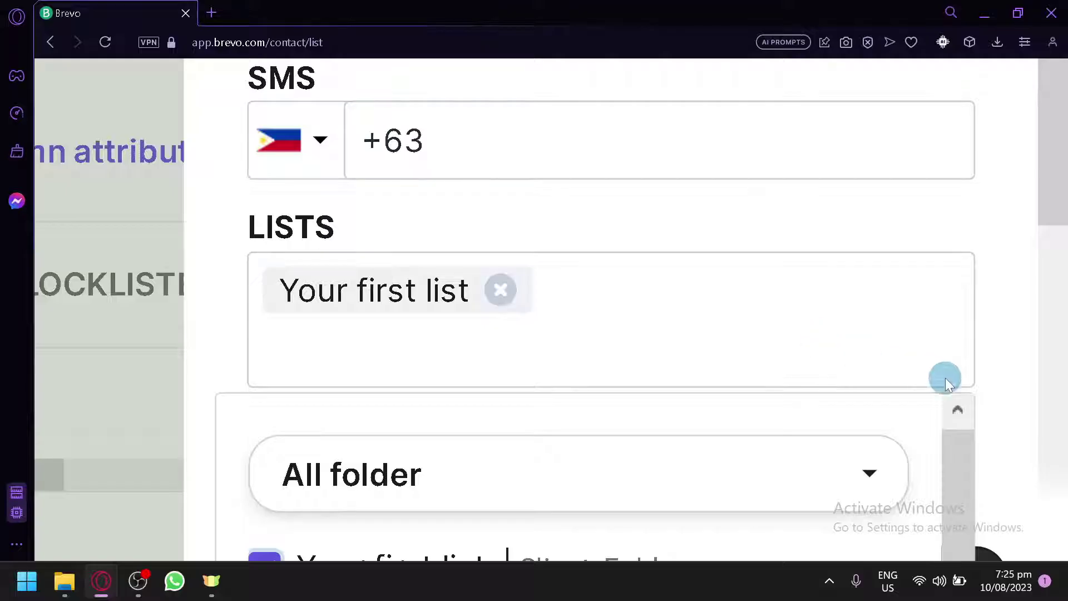
left_click(1005, 364)
scroll(1005, 364, "down", 2)
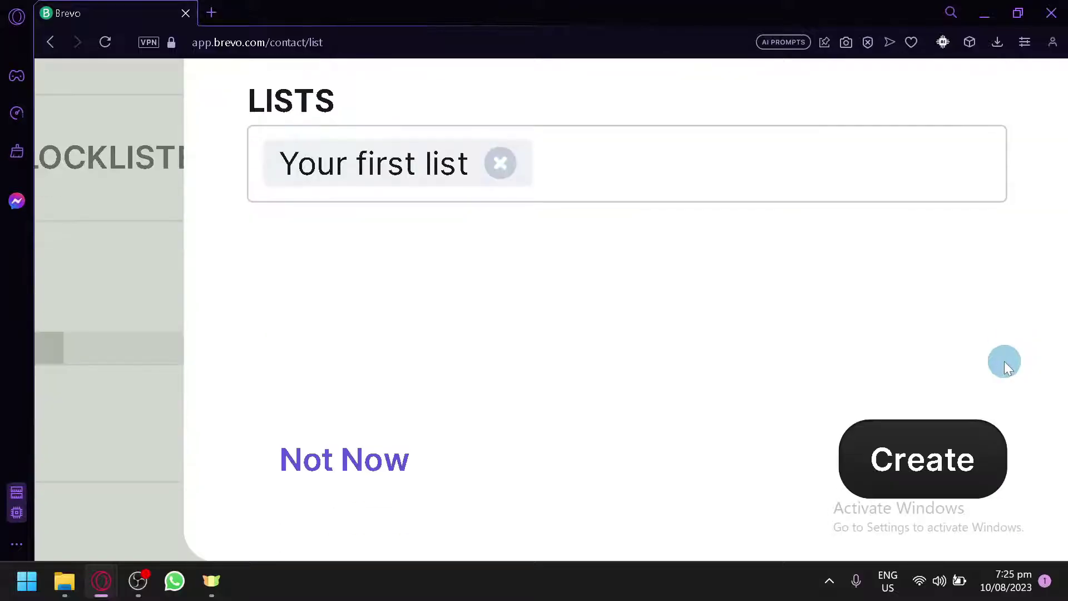
left_click(926, 455)
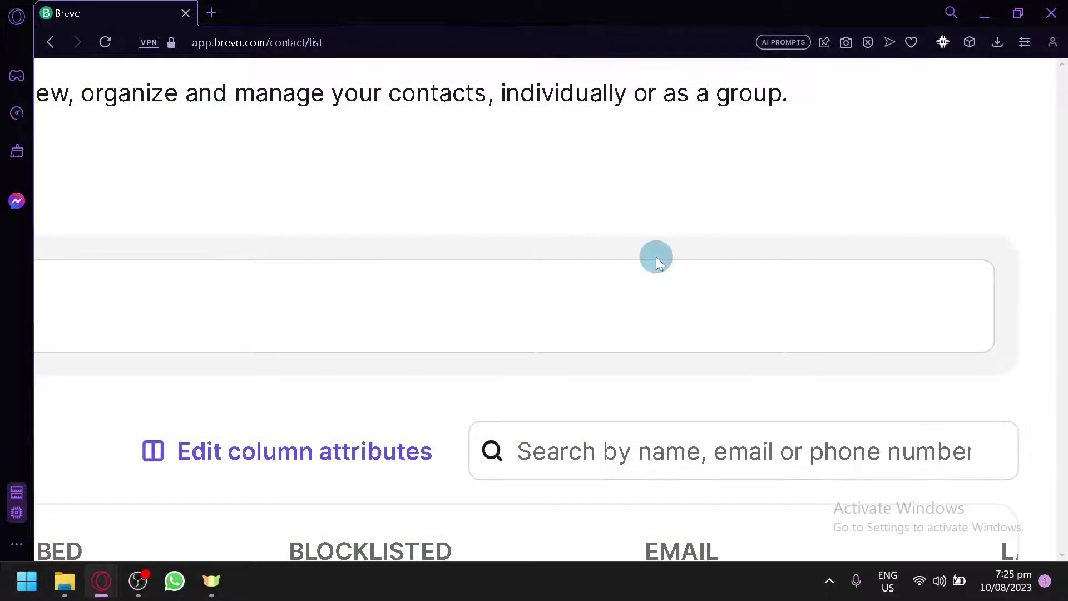
scroll(667, 269, "up", 4)
scroll(667, 269, "left", 5)
scroll(667, 269, "left", 3)
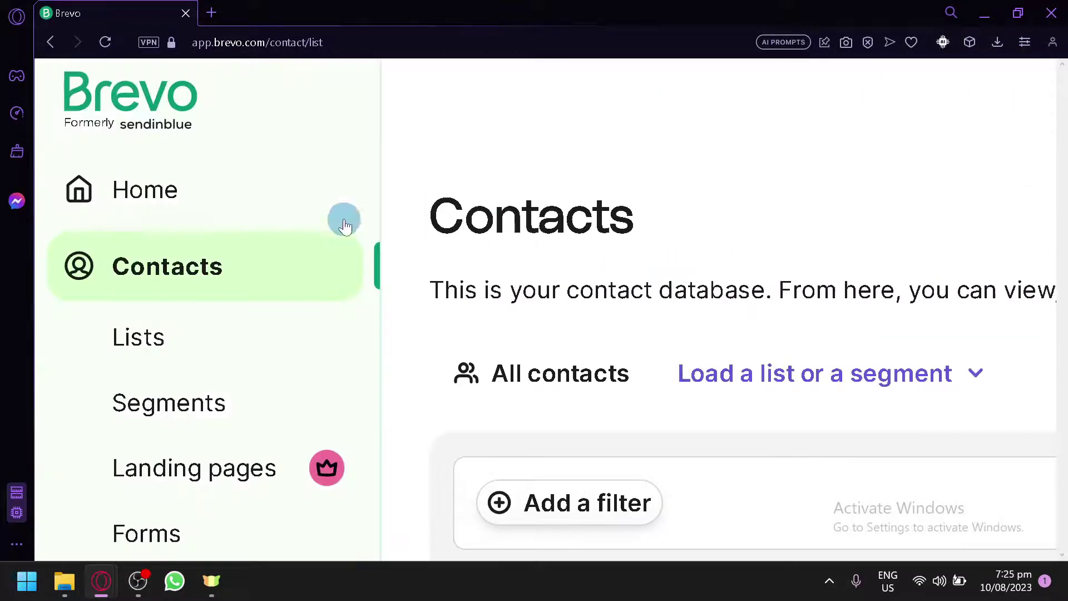
Return Home at normal zoom and check the Contacts section now shows 2 total contacts
left_click(248, 211)
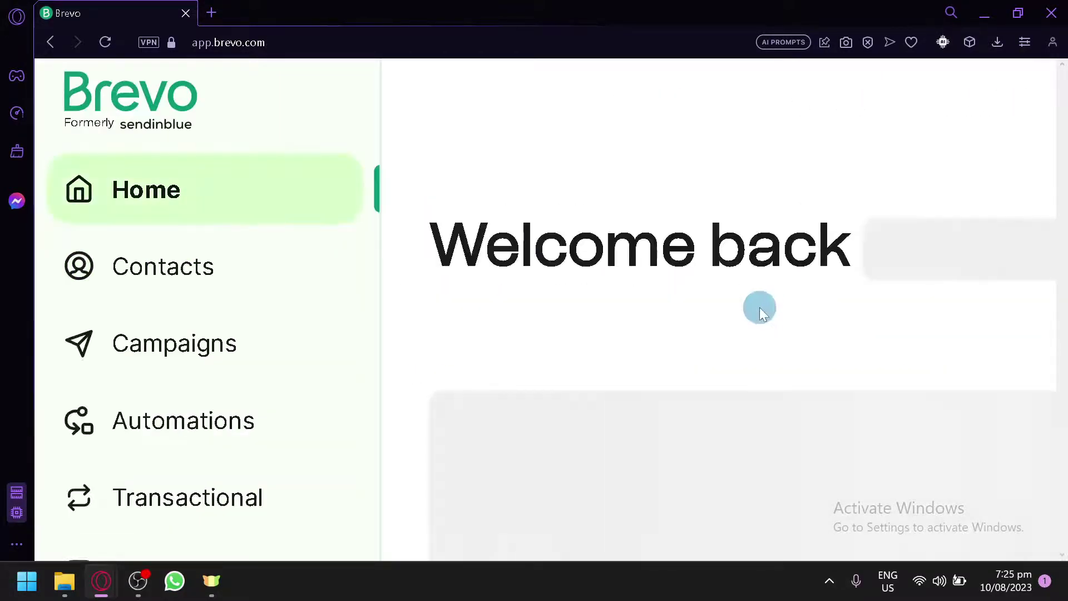
key("ctrl+0")
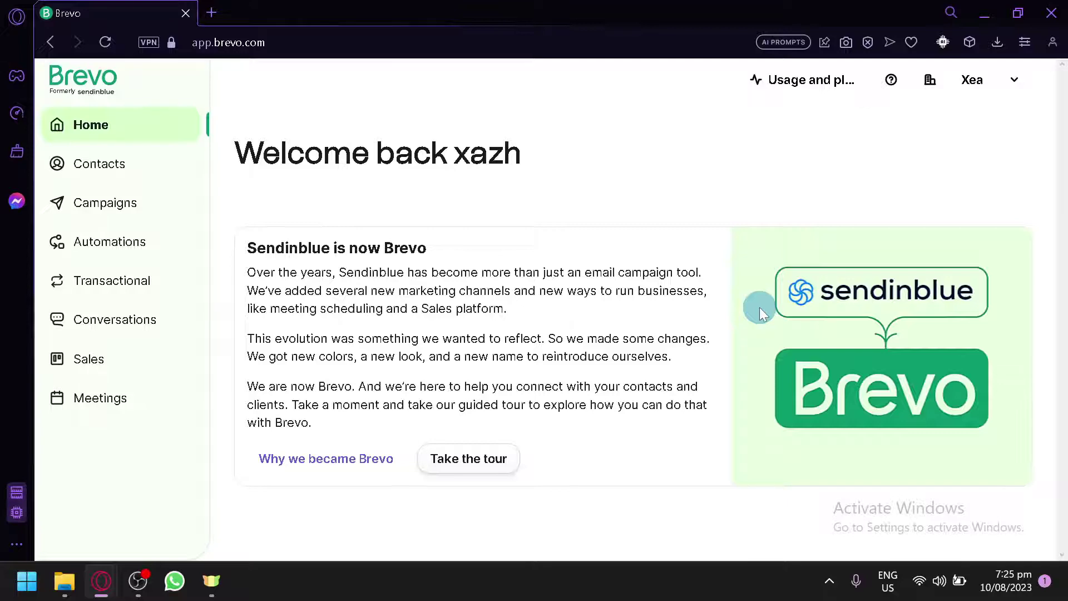
scroll(759, 308, "down", 1)
scroll(593, 364, "down", 10)
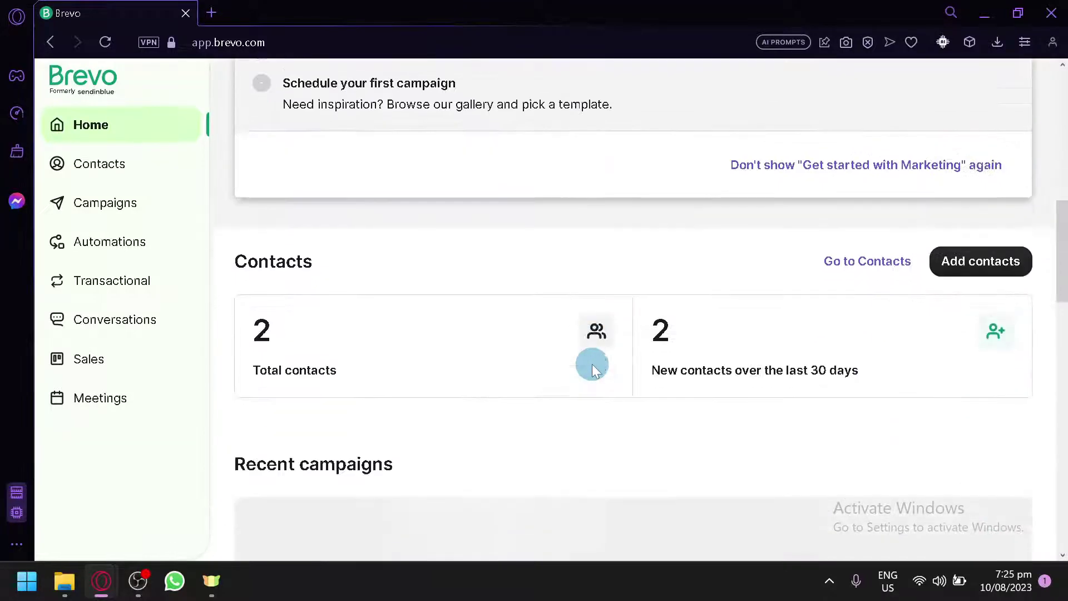
scroll(592, 364, "down", 5)
scroll(592, 364, "up", 3)
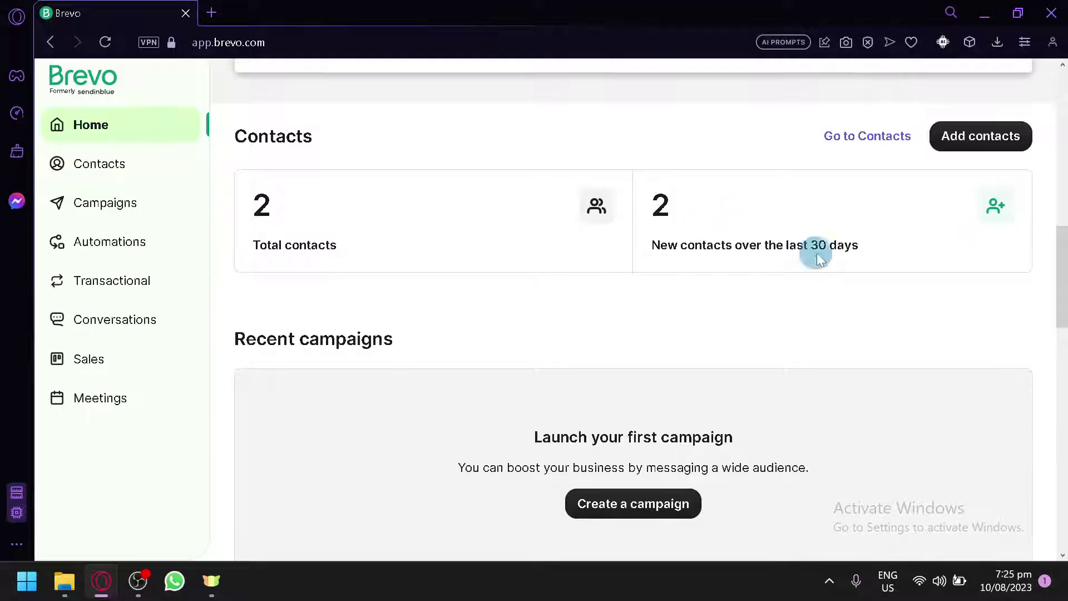
scroll(737, 289, "down", 5)
scroll(736, 290, "down", 5)
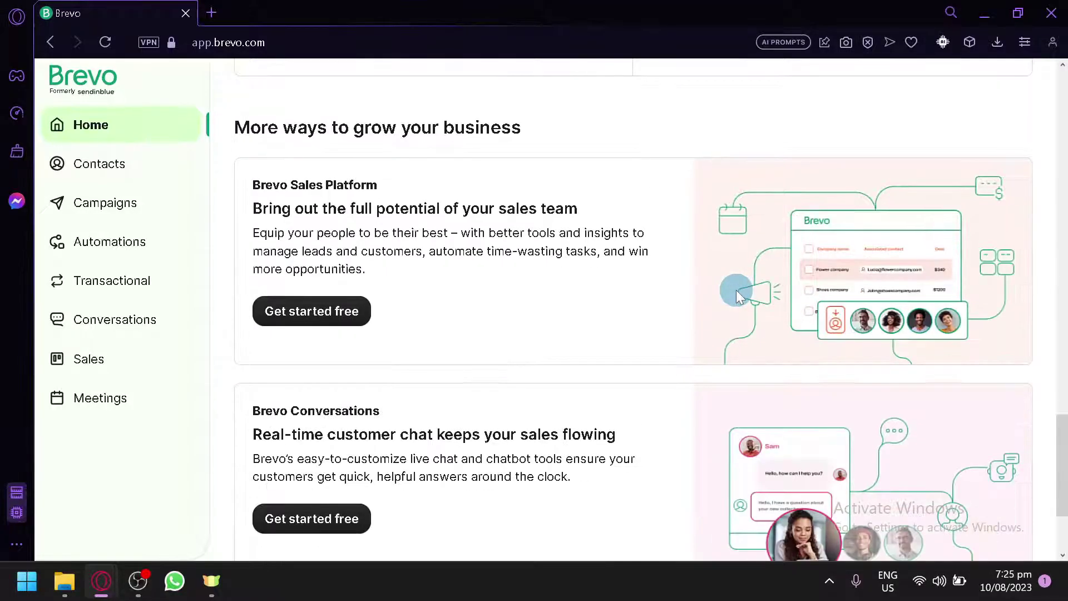
scroll(736, 289, "up", 10)
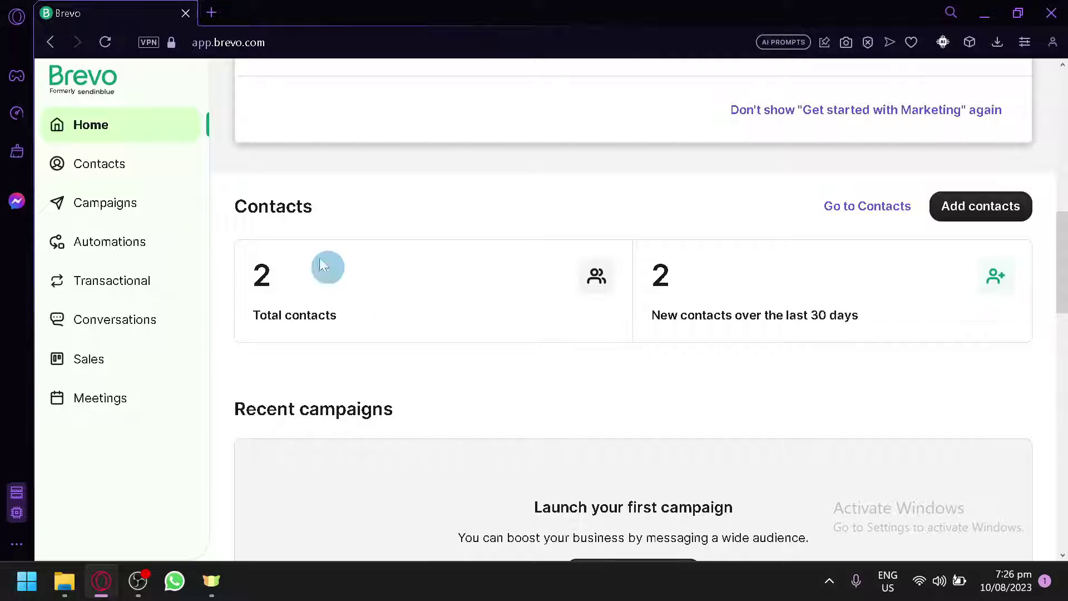
Go to Campaigns, dismiss the welcome message, and open the empty Email campaigns list
left_click(123, 221)
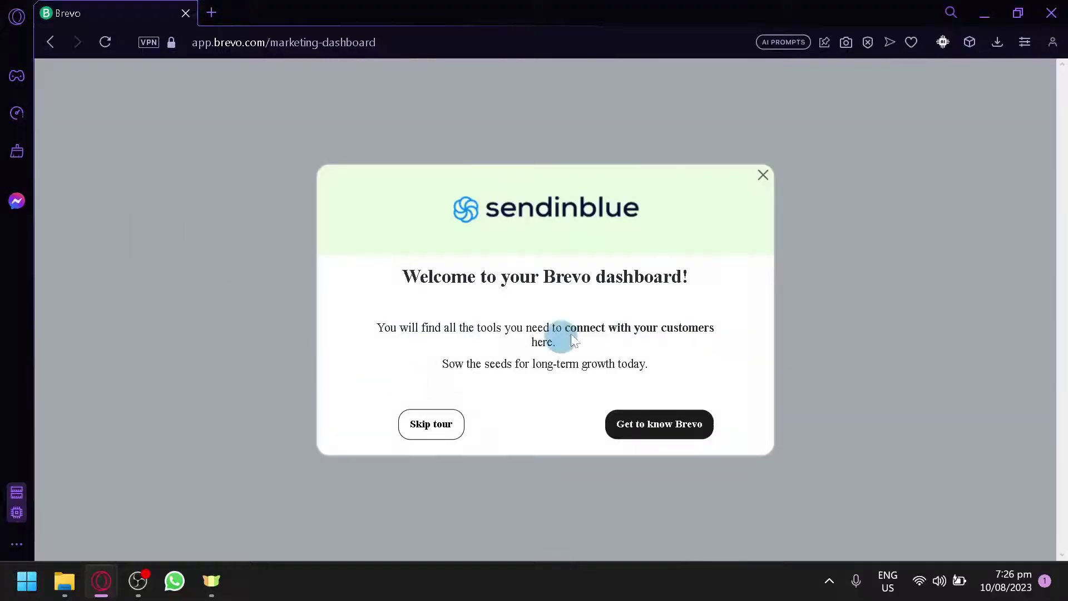
left_click(763, 176)
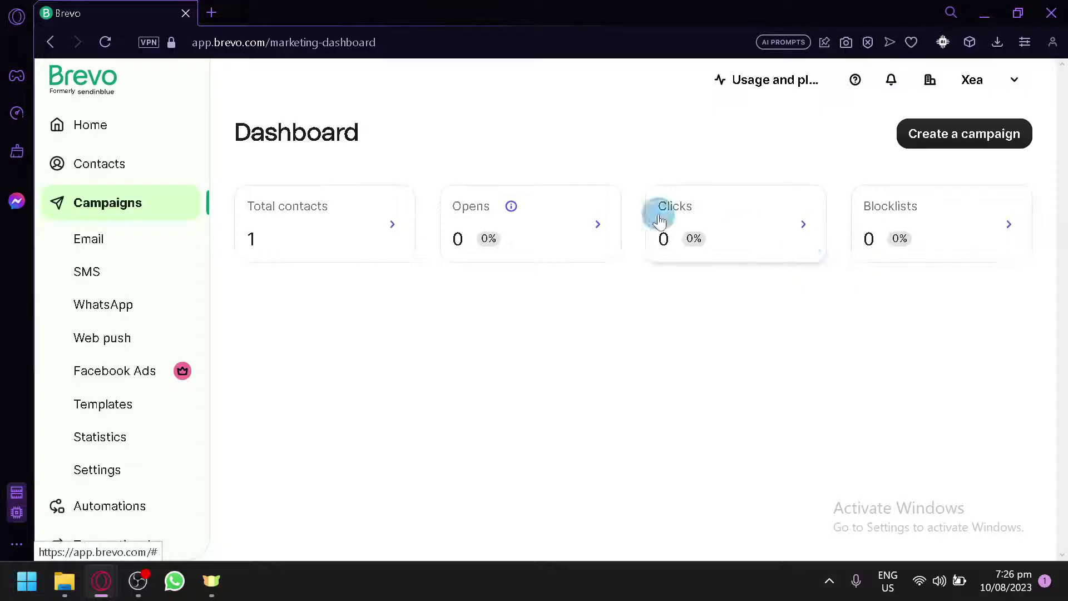
left_click(140, 249)
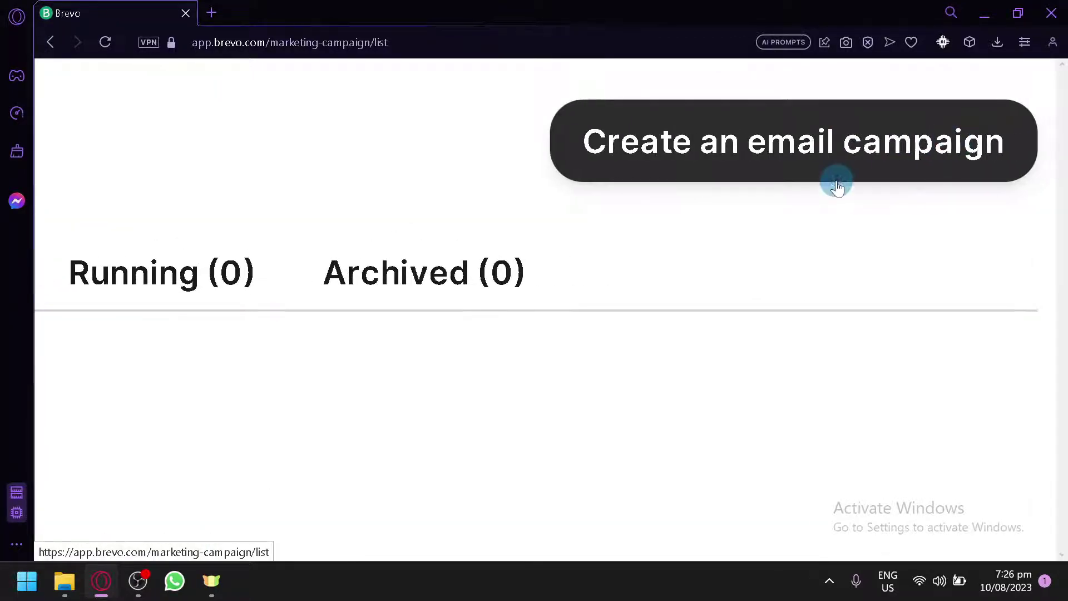
Start a new Regular email campaign with an empty name field
left_click(838, 182)
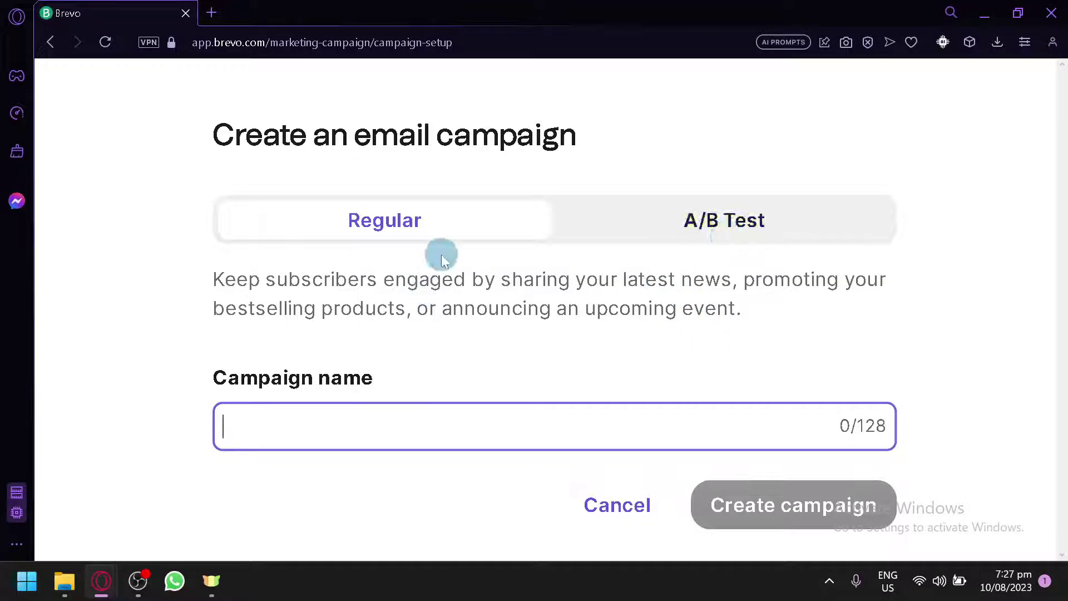
Name the Regular campaign 'Testing campaign' from an autofill suggestion, trim the stray letter, and create it
left_click(414, 431)
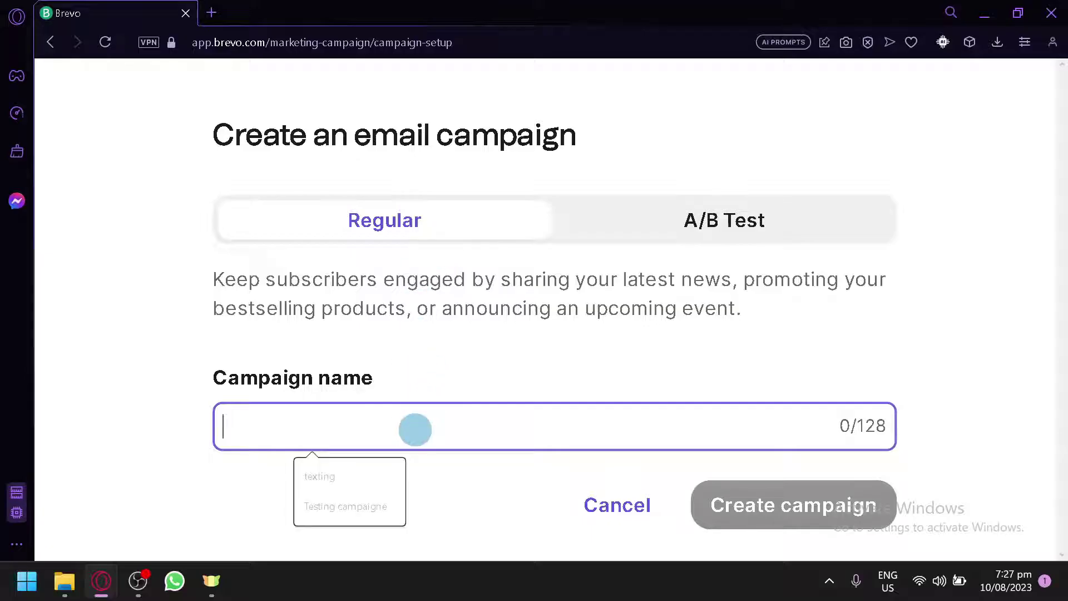
left_click(345, 503)
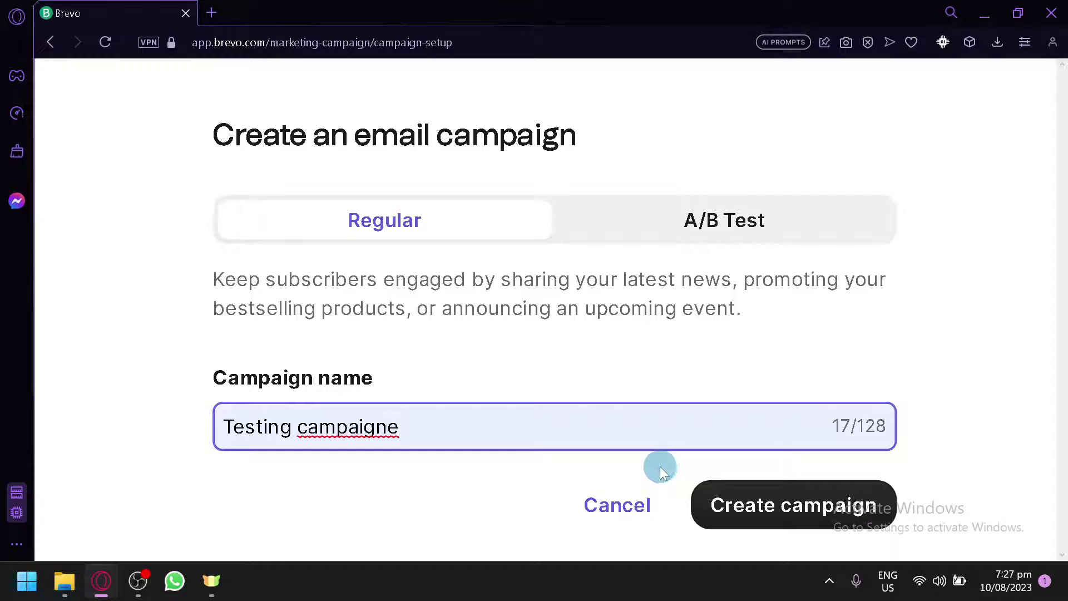
key("BackSpace")
left_click(762, 507)
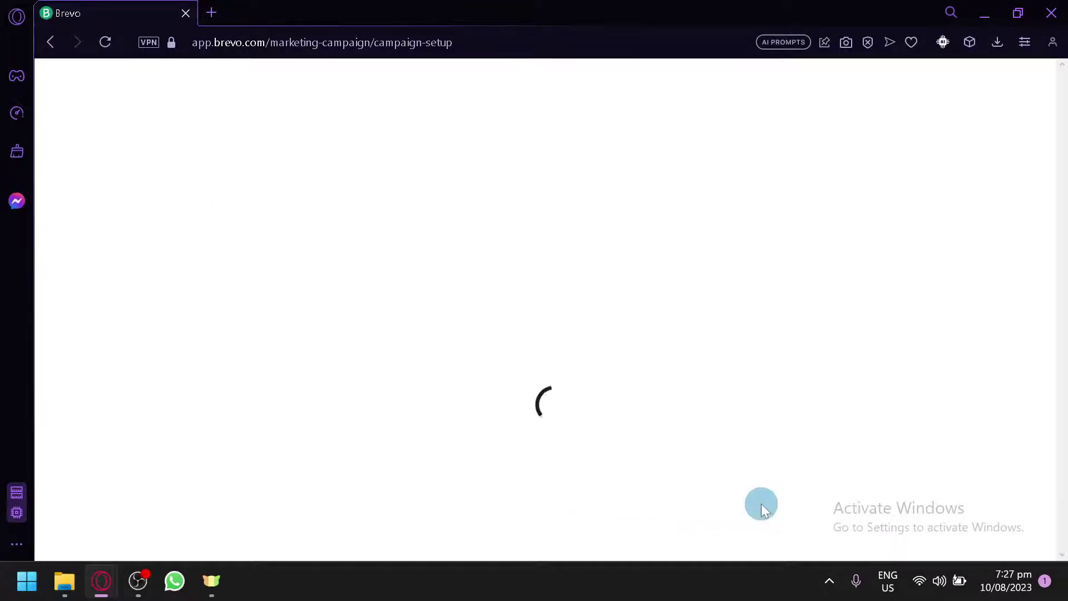
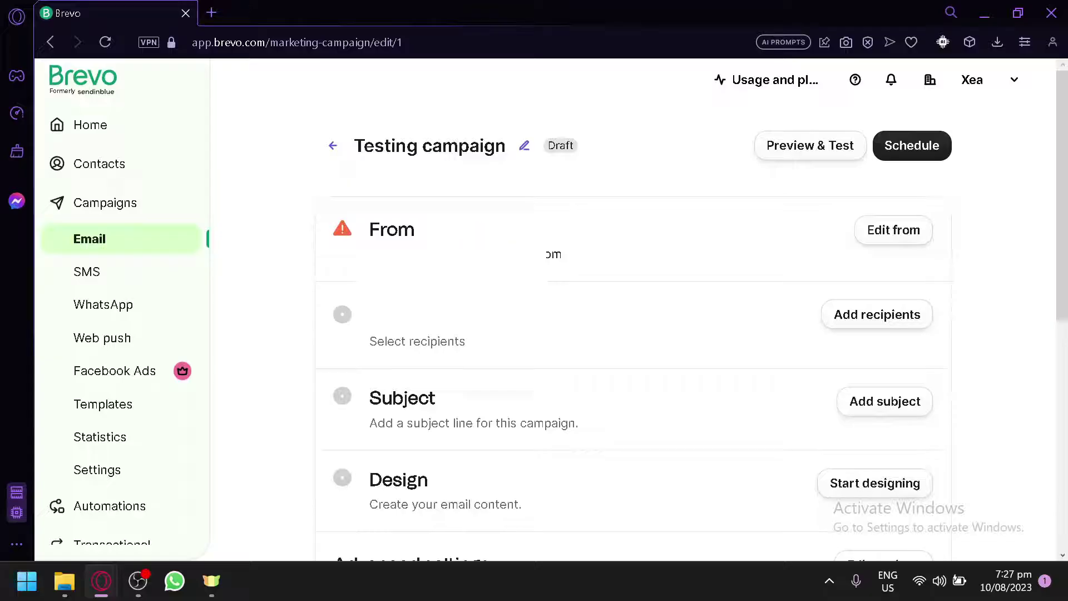
Scroll through the Testing campaign setup page's From, To, Subject and Design sections
scroll(465, 306, "down", 2)
scroll(465, 306, "down", 2)
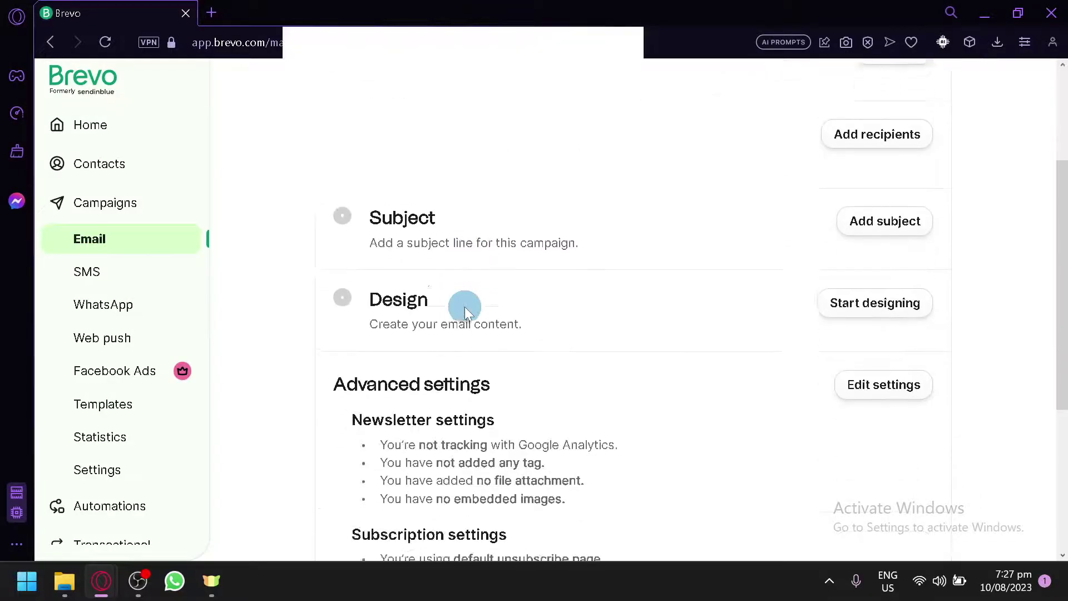
scroll(465, 306, "up", 4)
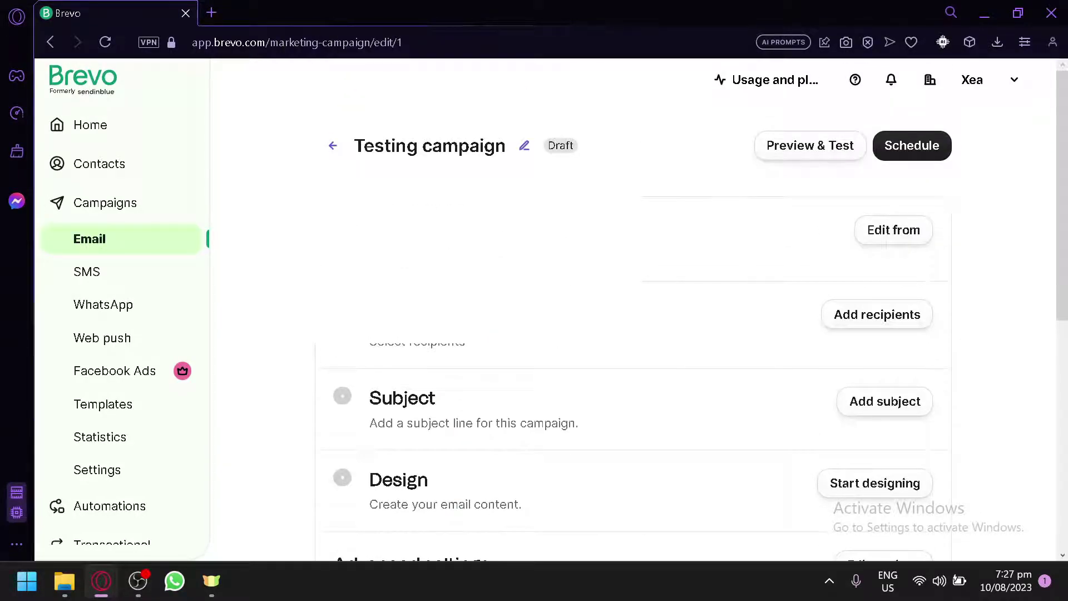
Keep the existing sender address for Testing campaign and save the sender settings
left_click(888, 237)
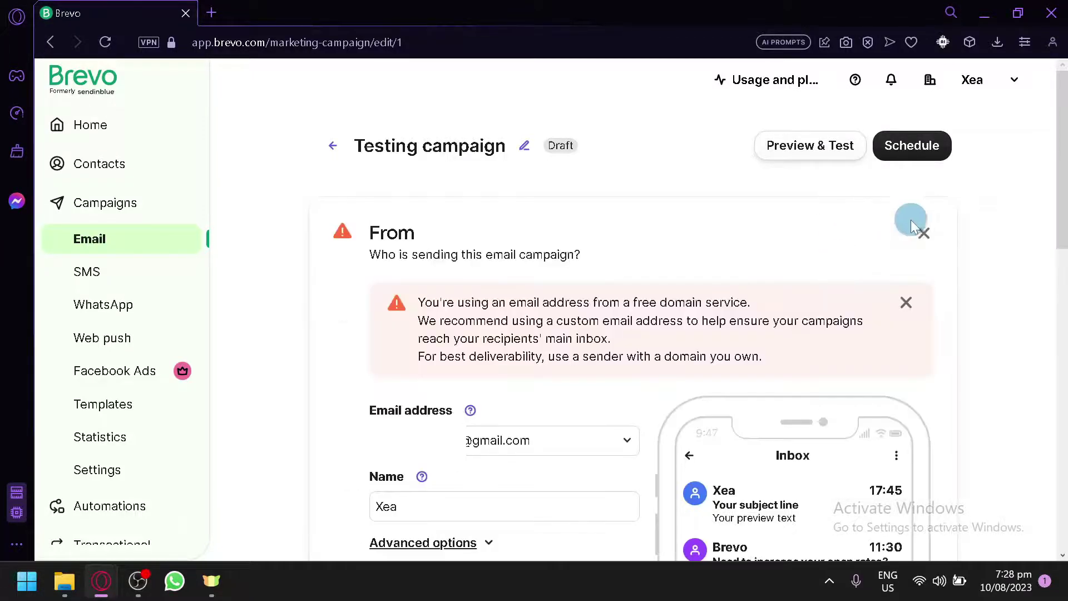
left_click(906, 191)
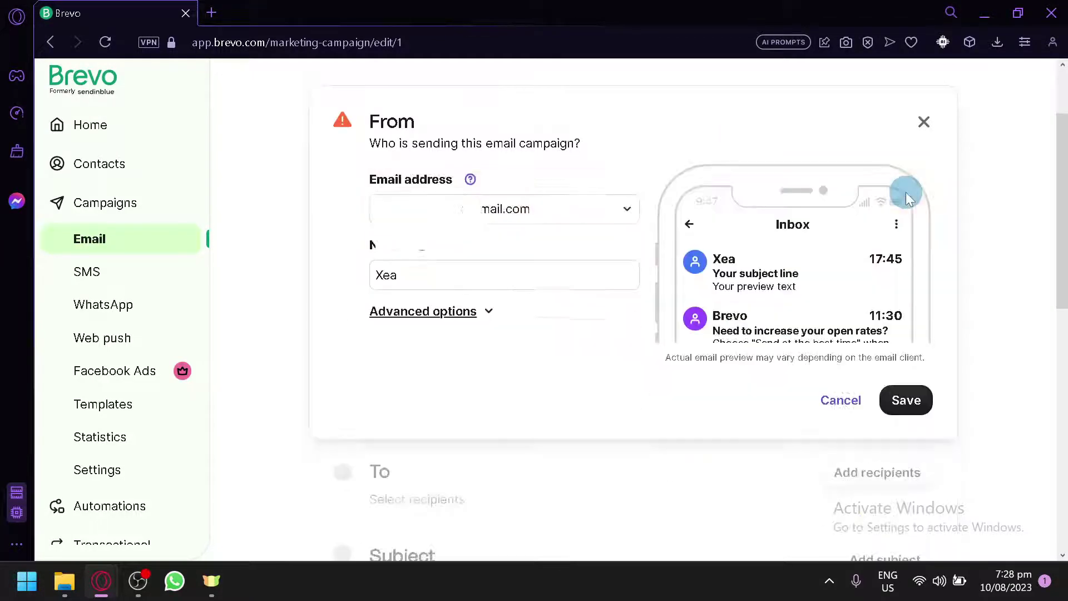
mouse_move(469, 176)
left_click(523, 210)
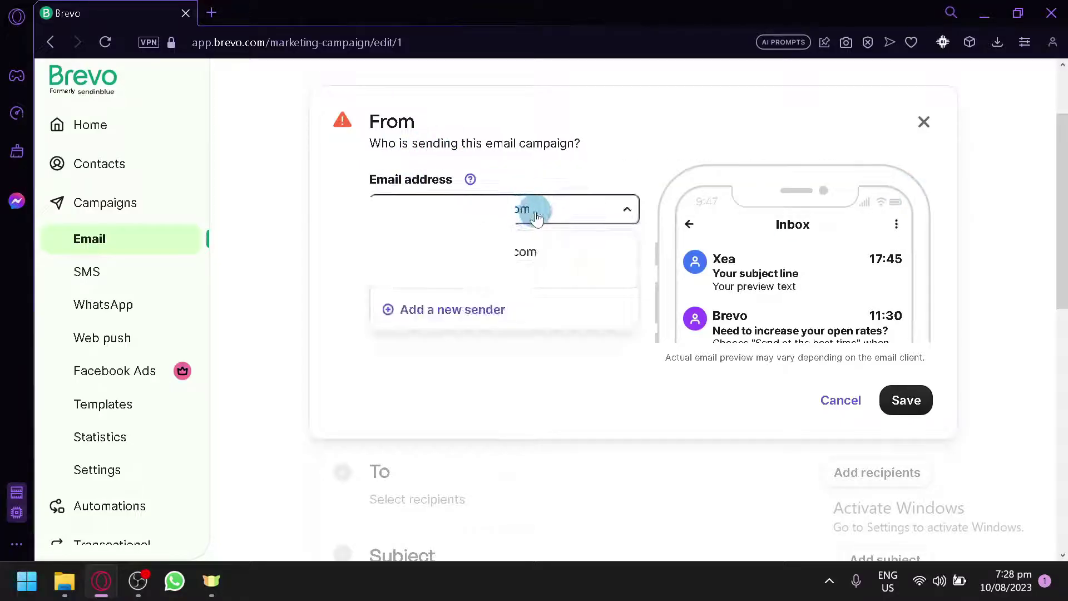
left_click(616, 278)
left_click(921, 125)
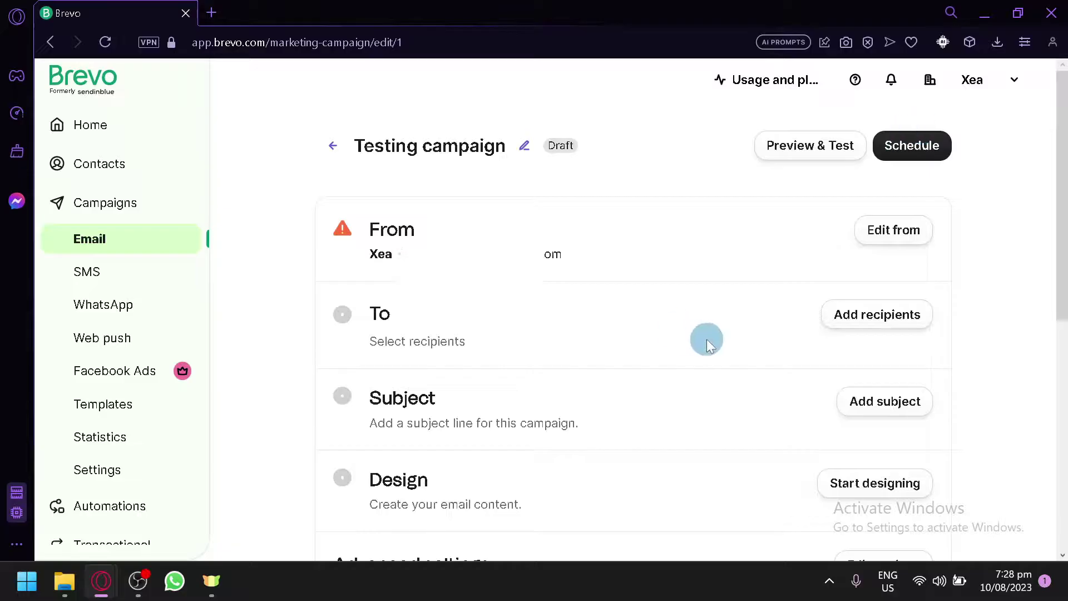
Send the campaign to Your first list #2 in Your First Folder, giving 2 recipients
left_click(859, 321)
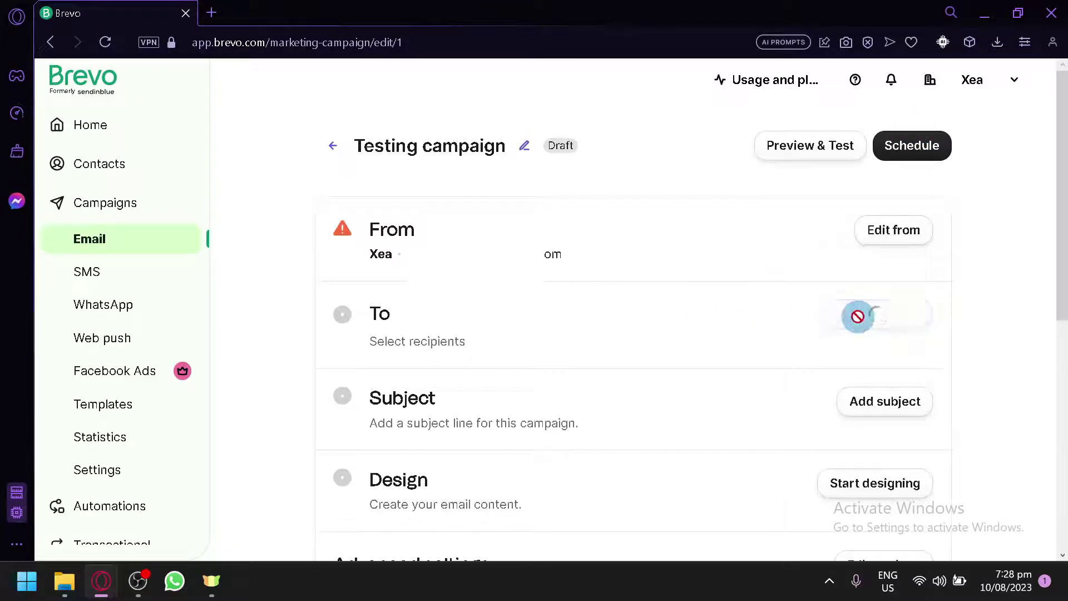
left_click(560, 315)
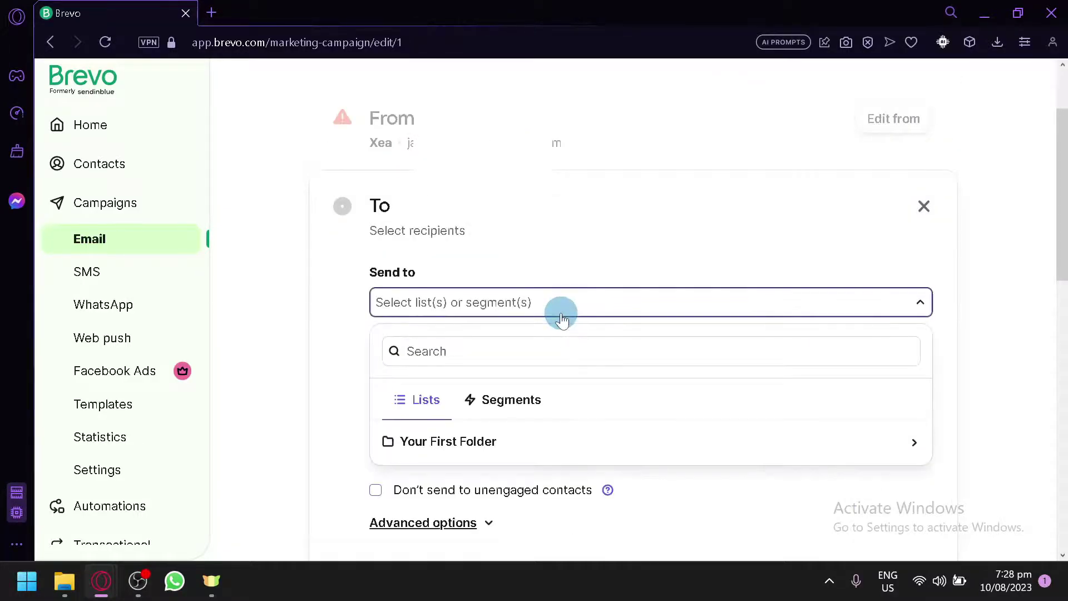
scroll(568, 362, "down", 2)
left_click(466, 334)
left_click(522, 425)
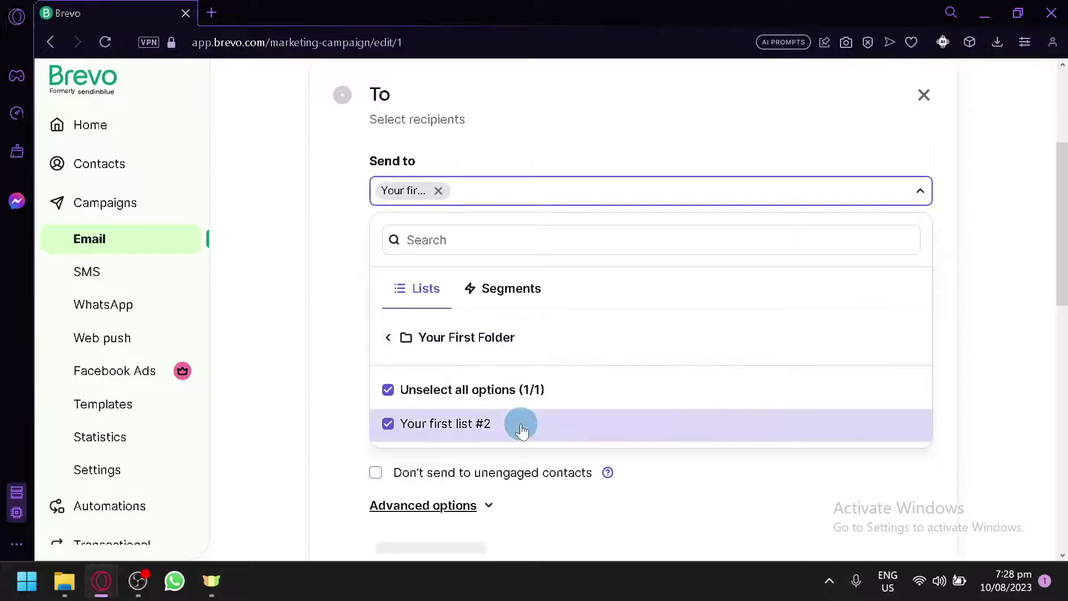
left_click(685, 229)
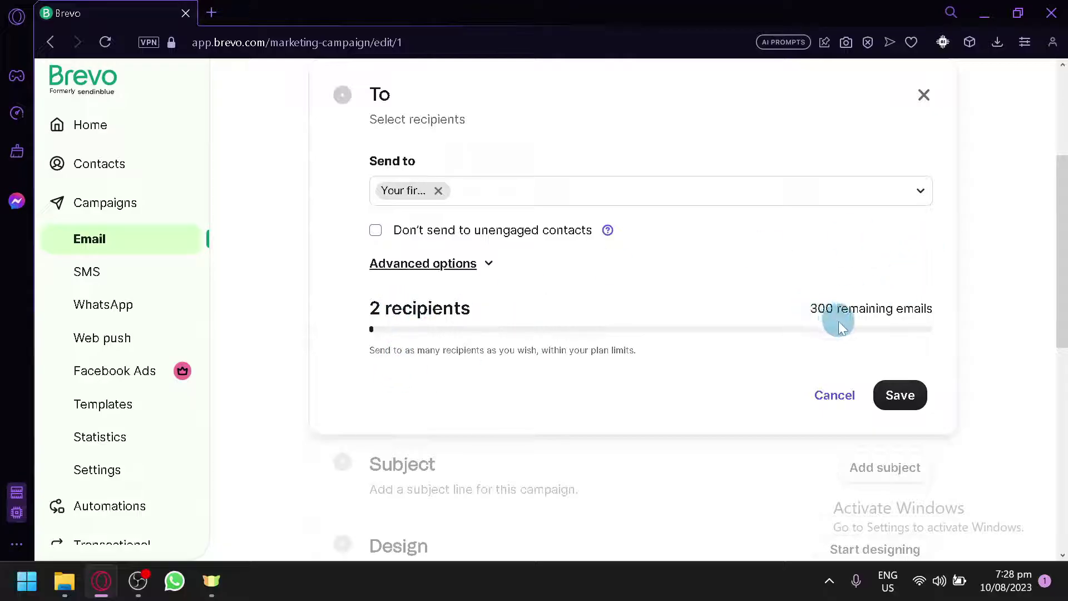
left_click(900, 396)
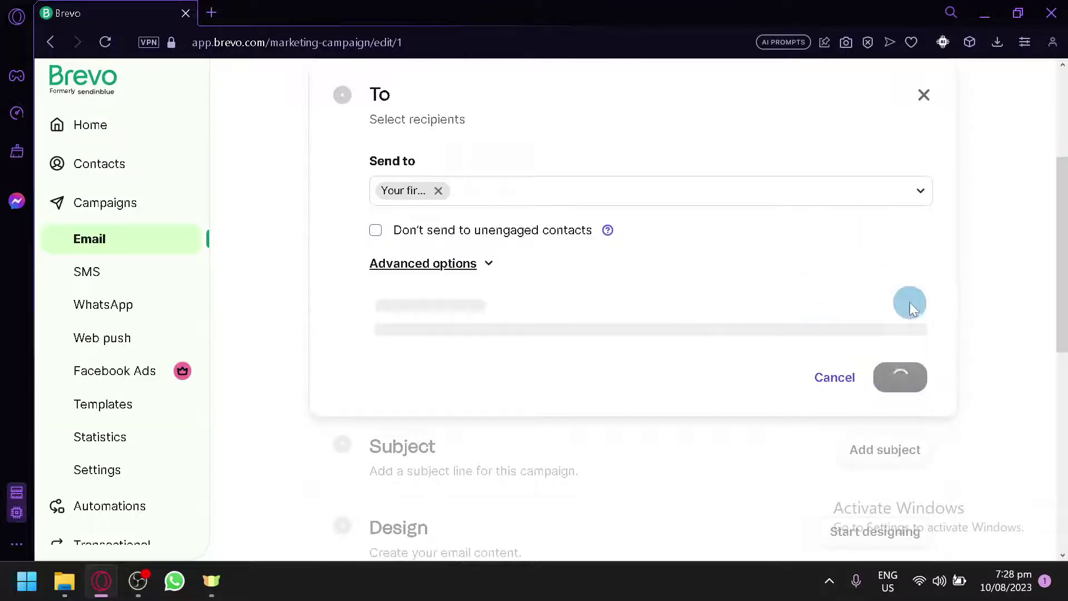
left_click(924, 96)
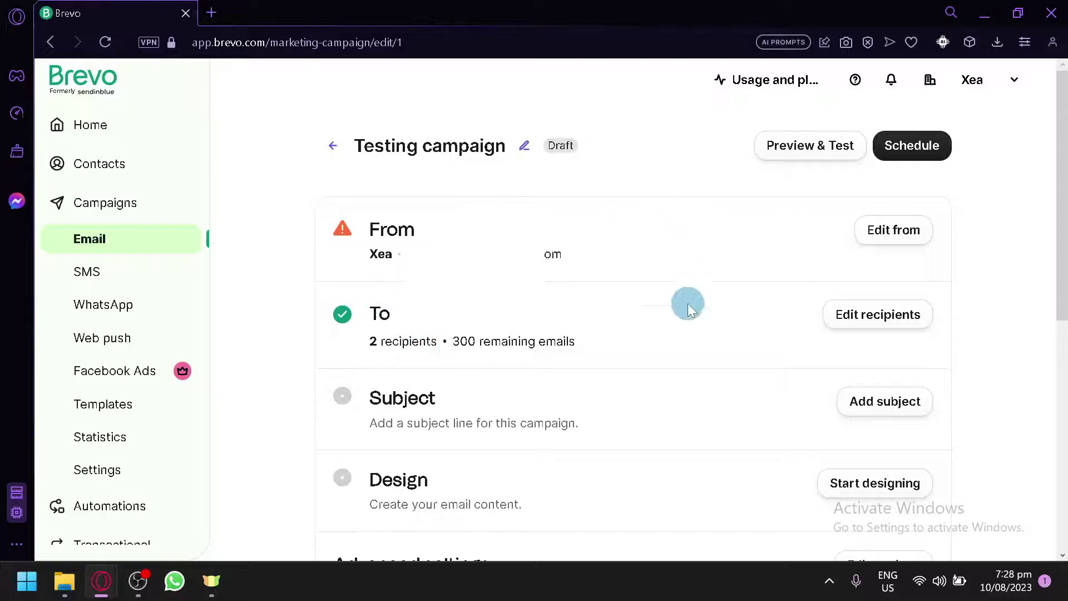
Set the subject line to 'Sale ! 50%' and the preview text to 'BUY NOW', then save
scroll(687, 303, "down", 2)
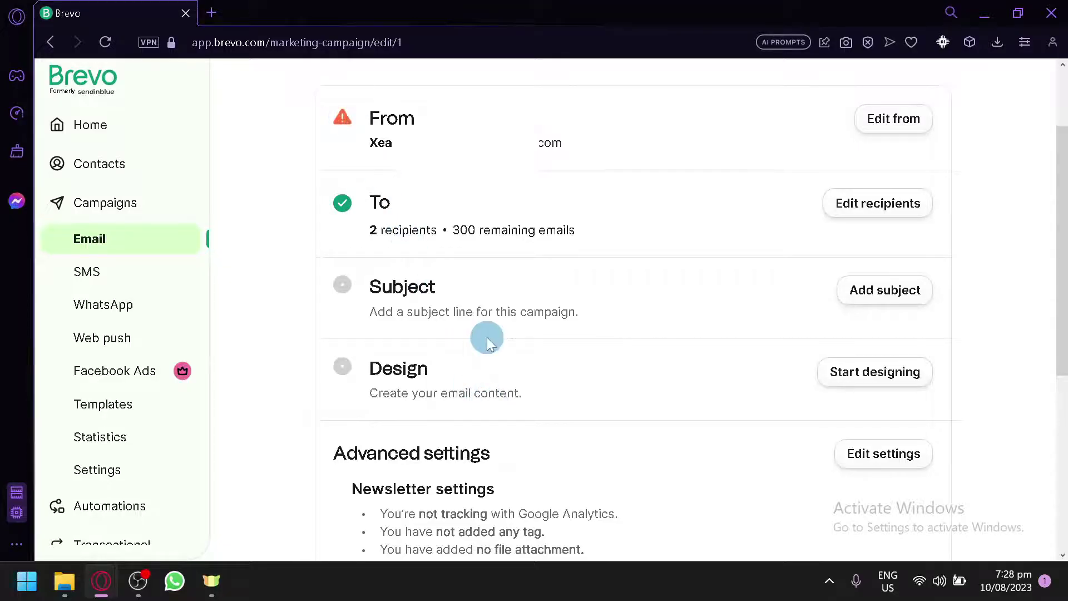
left_click(848, 284)
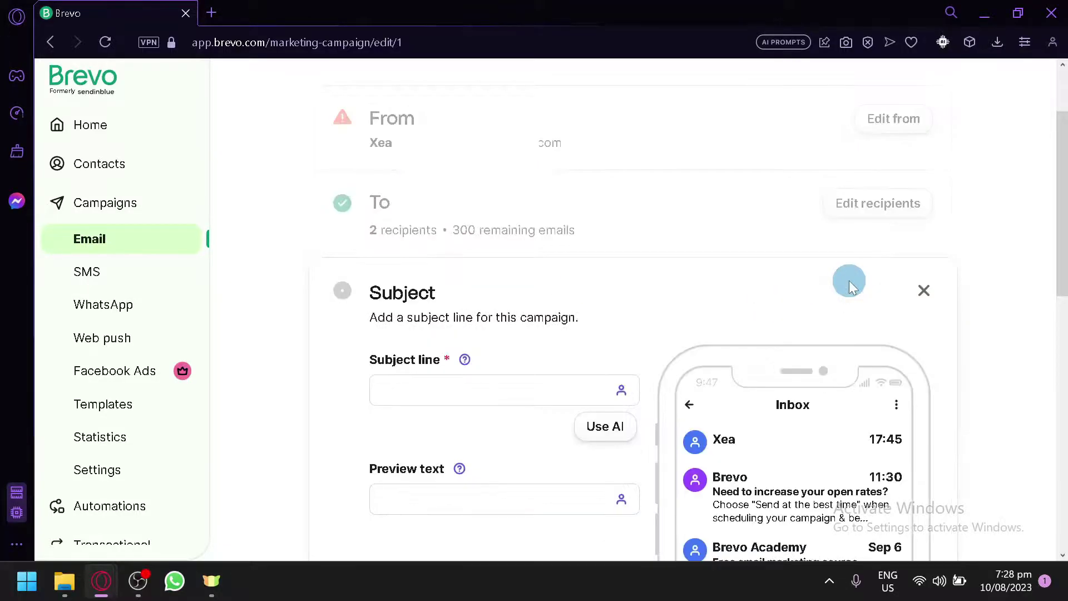
left_click(531, 274)
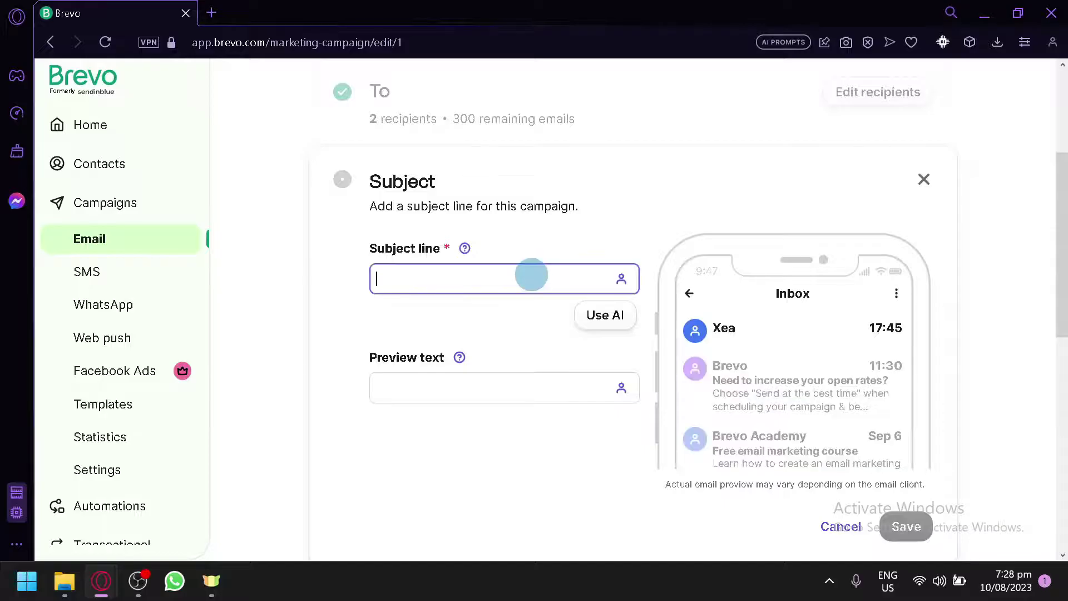
type("Sale ! 50%")
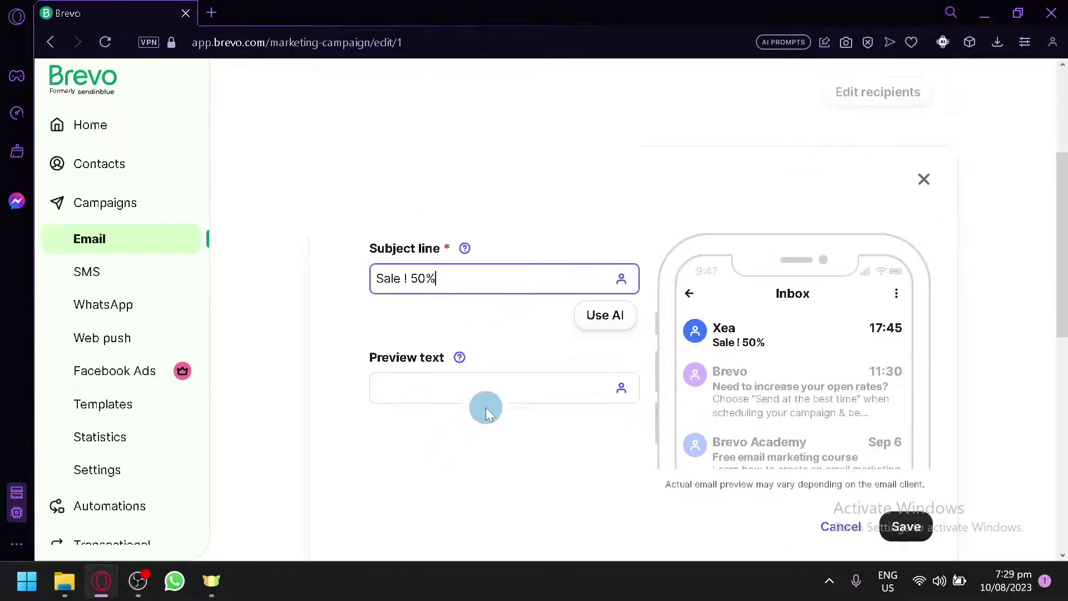
left_click(506, 384)
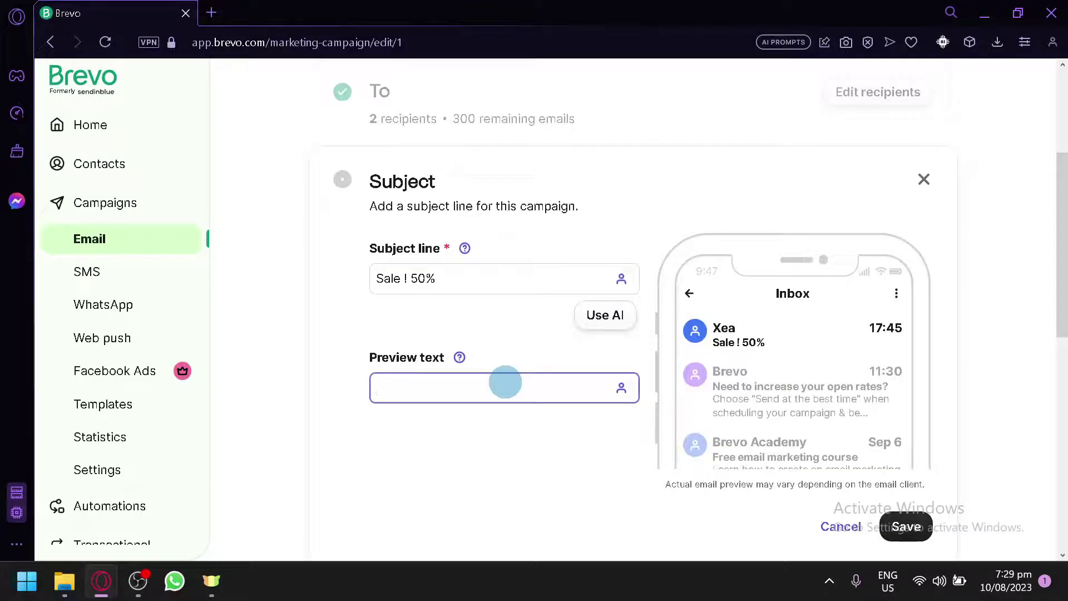
type("BUY NOW")
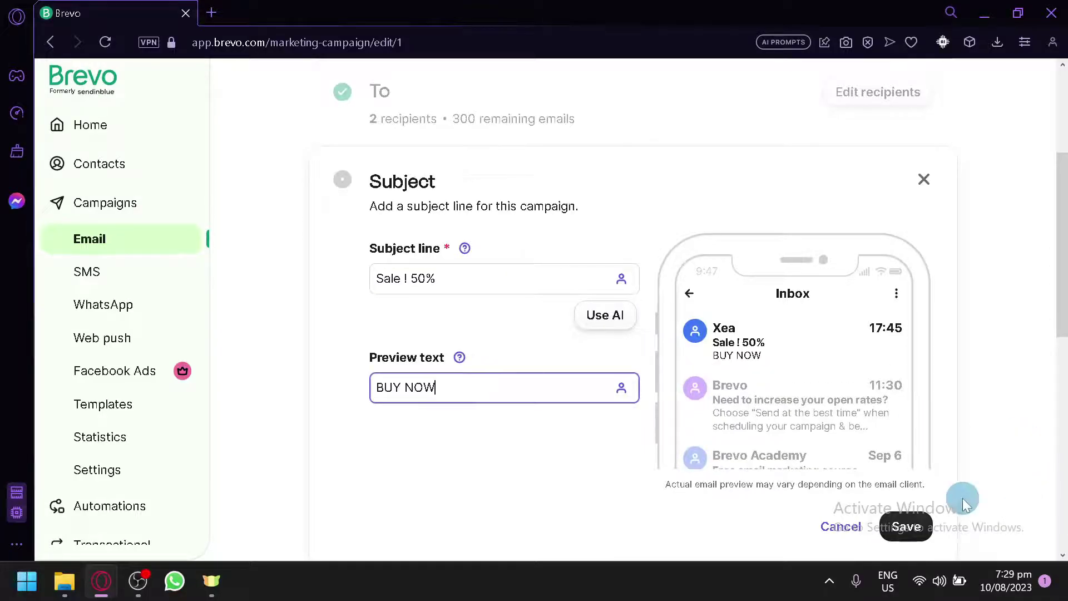
left_click(907, 526)
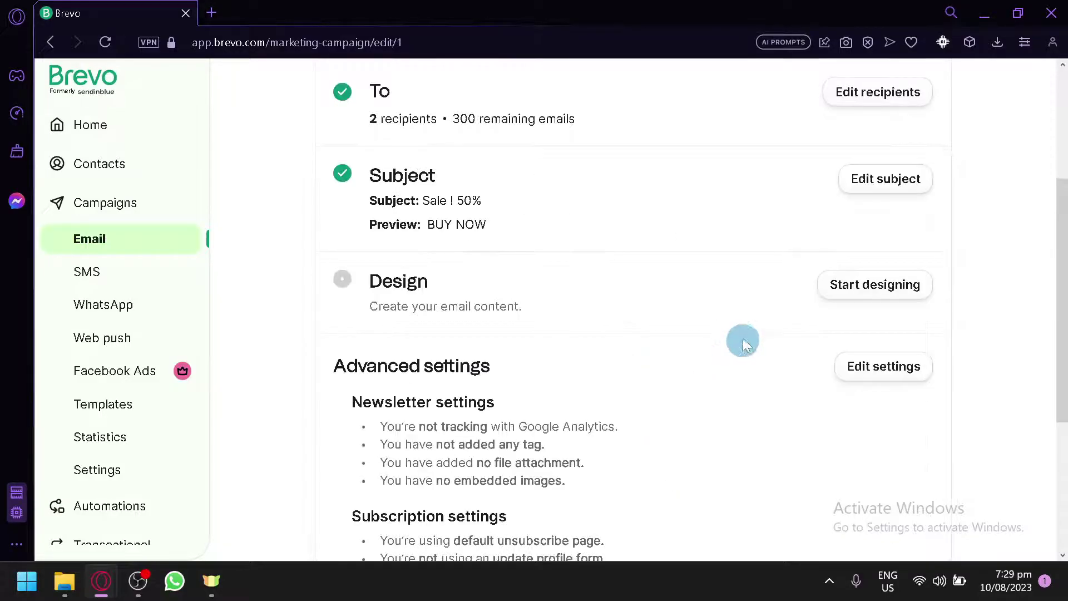
Browse the Layouts templates and use the Sell a product template for the email design
left_click(852, 305)
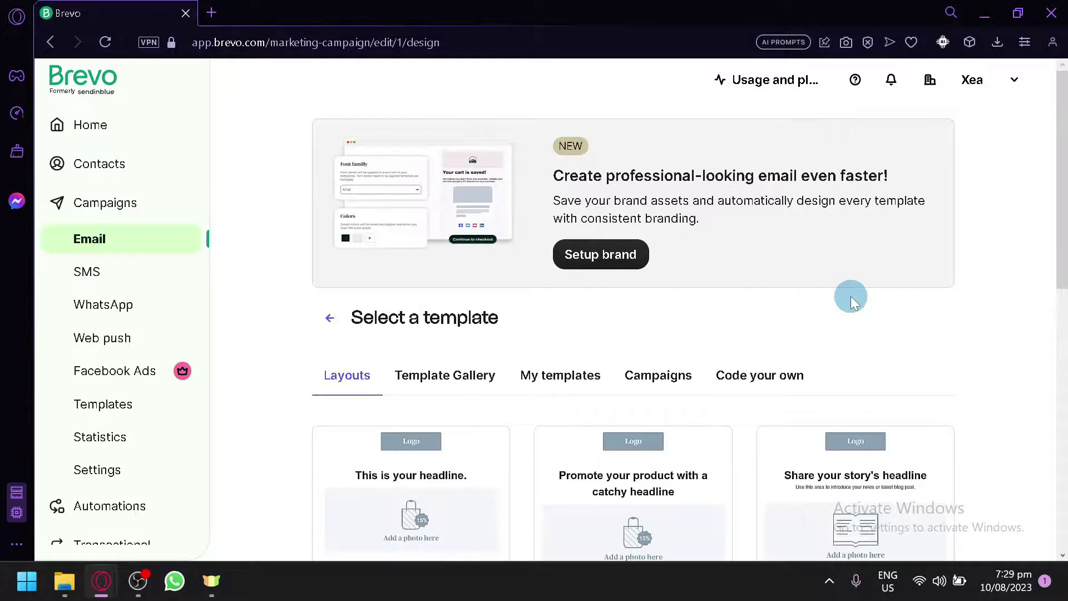
scroll(852, 301, "down", 7)
scroll(851, 301, "up", 6)
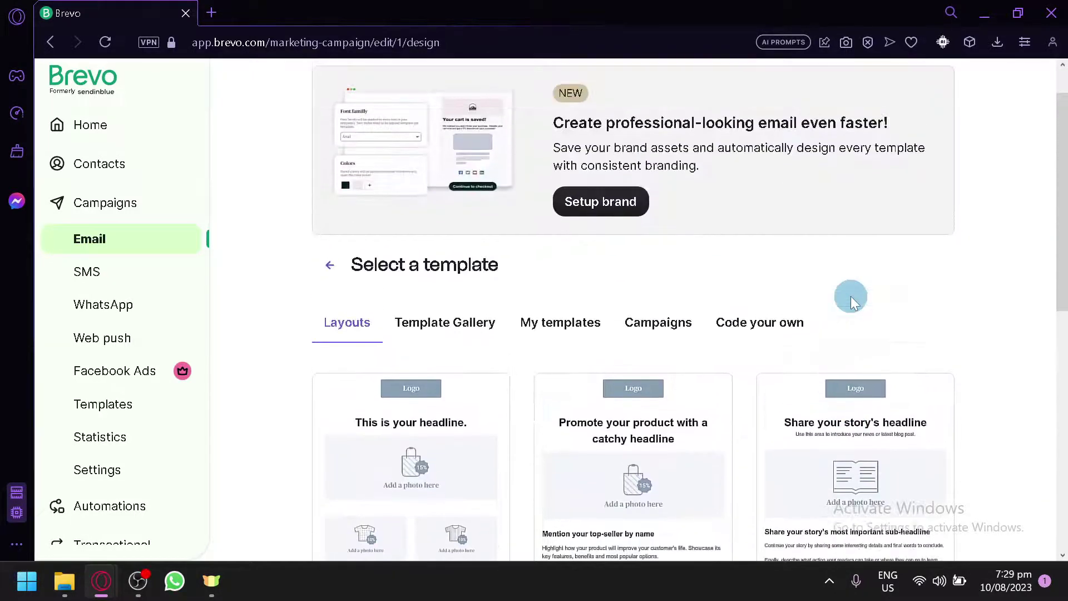
scroll(851, 297, "down", 10)
scroll(914, 508, "up", 5)
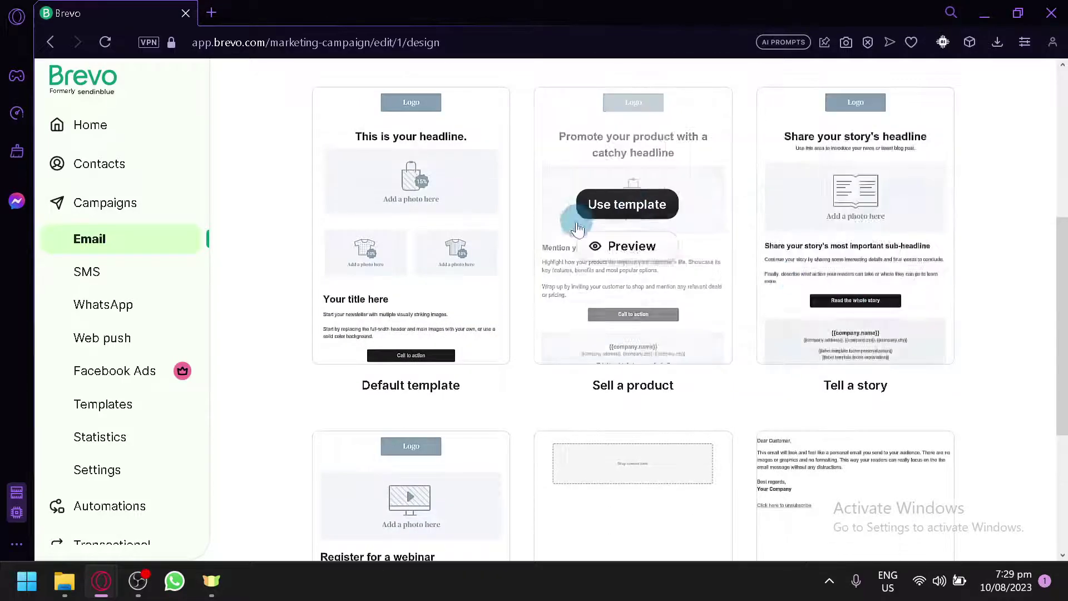
scroll(911, 286, "down", 5)
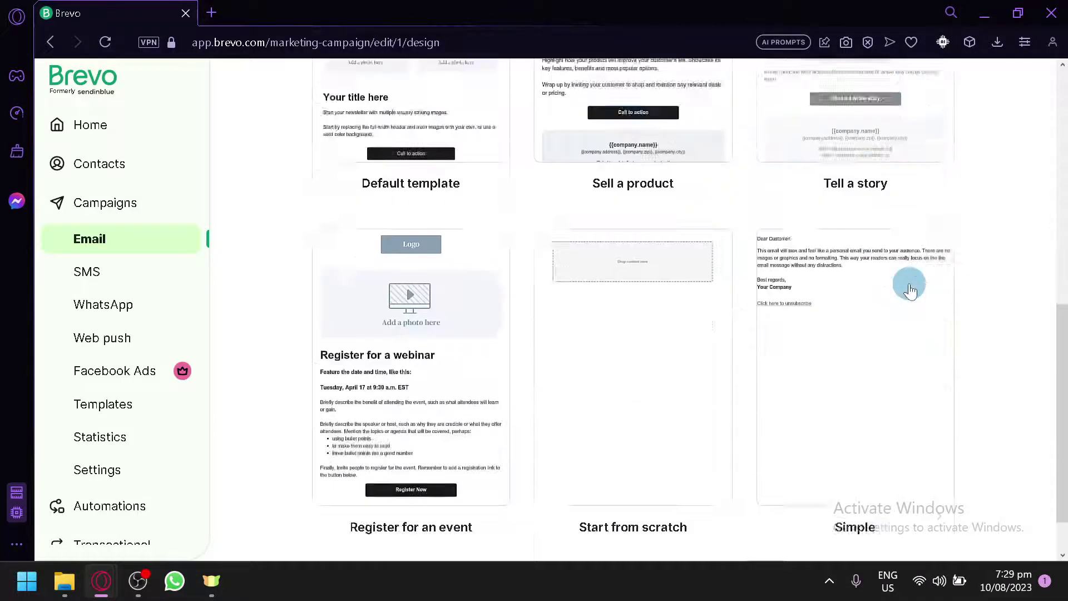
scroll(989, 332, "up", 5)
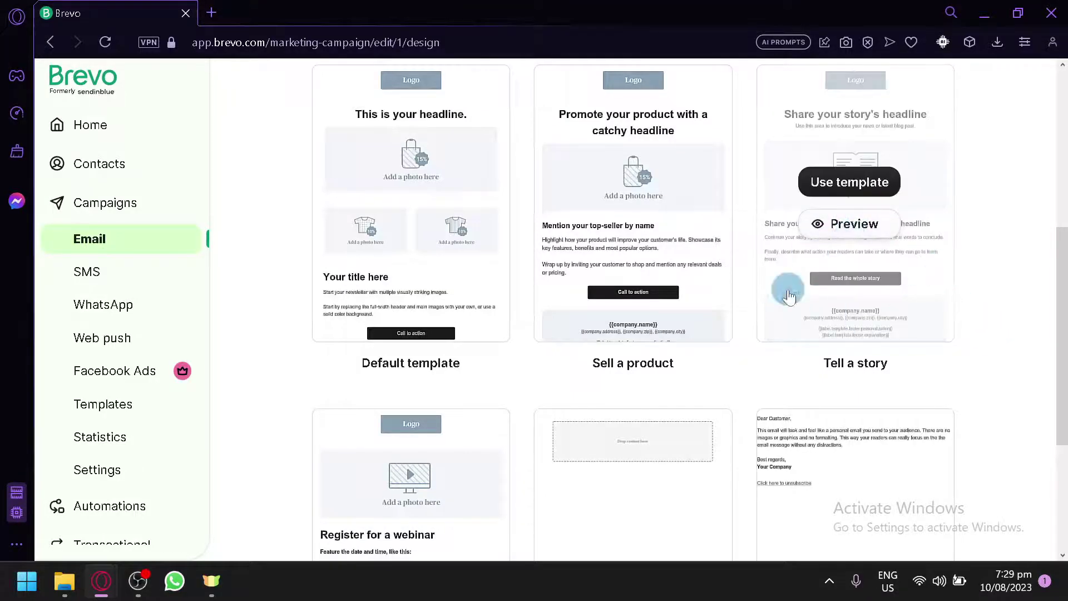
mouse_move(872, 225)
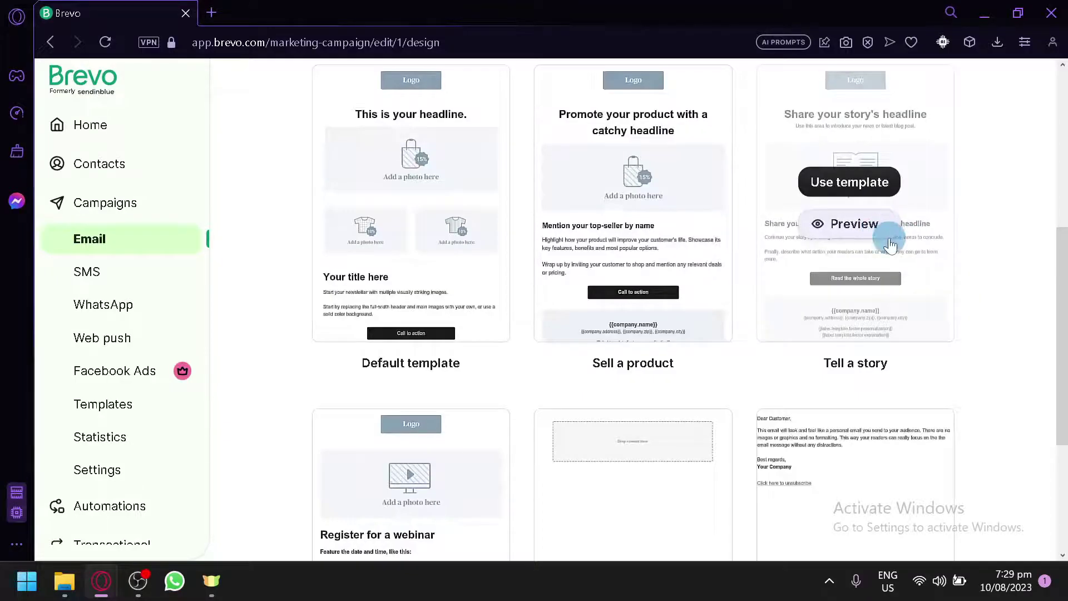
mouse_move(700, 329)
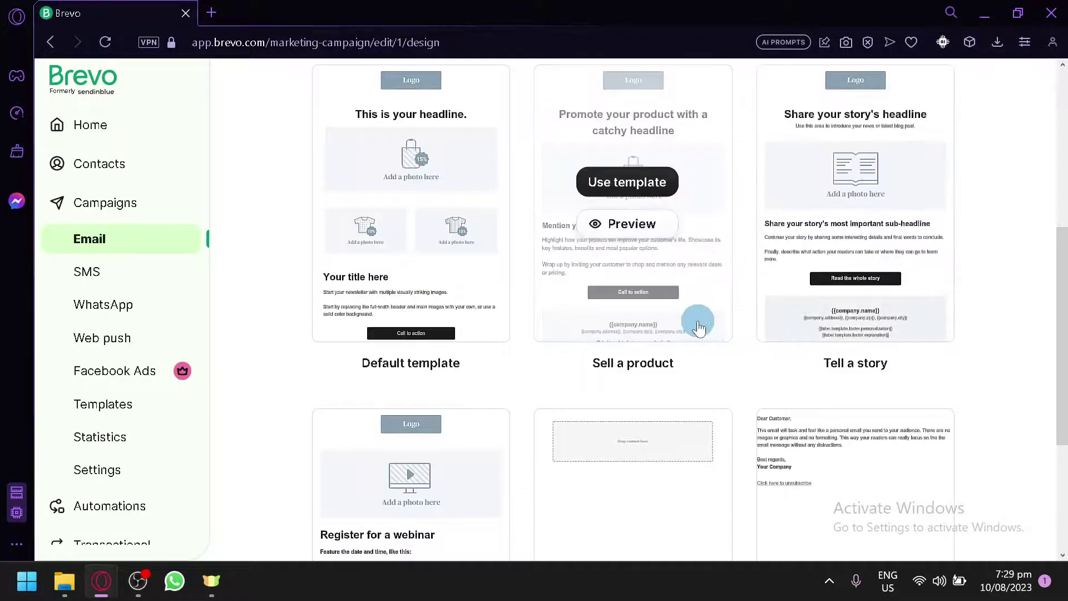
scroll(712, 337, "up", 3)
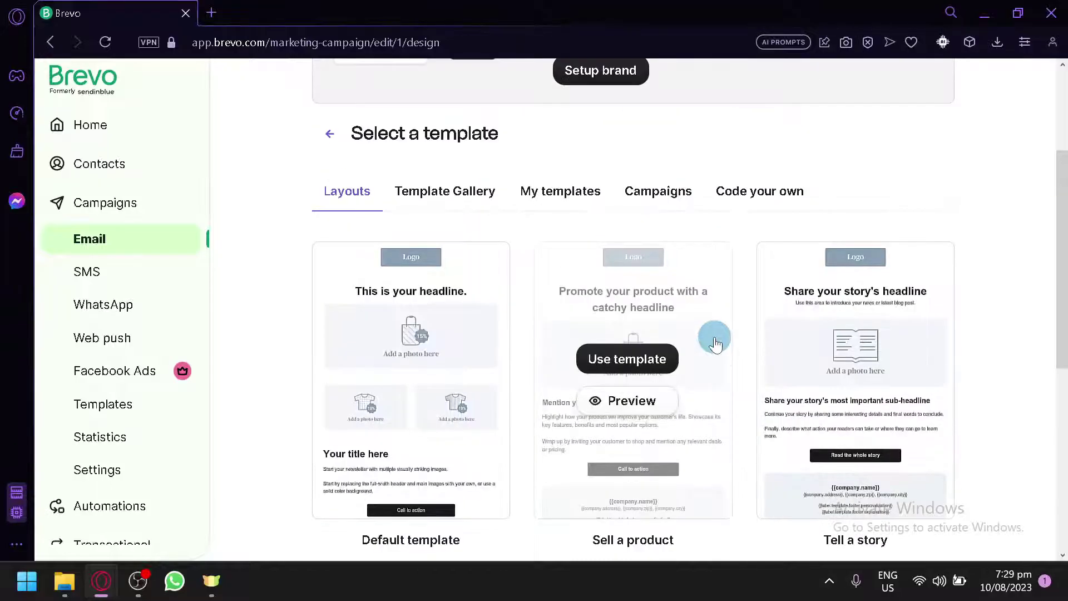
scroll(712, 336, "down", 1)
left_click(646, 325)
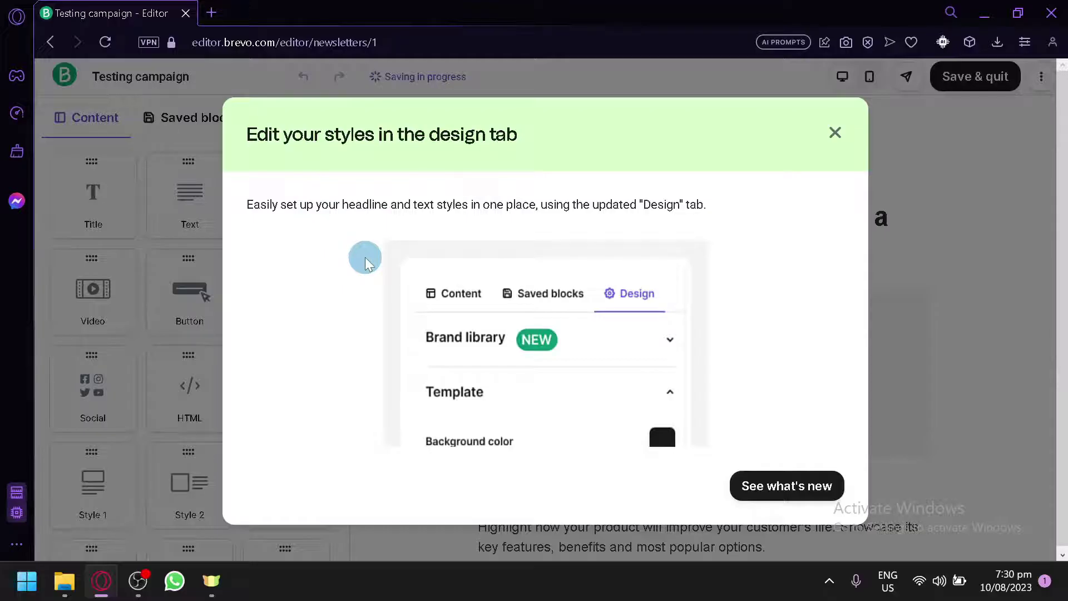
Go past the 'Edit your styles' intro with See what's new, then close the tour
left_click(780, 488)
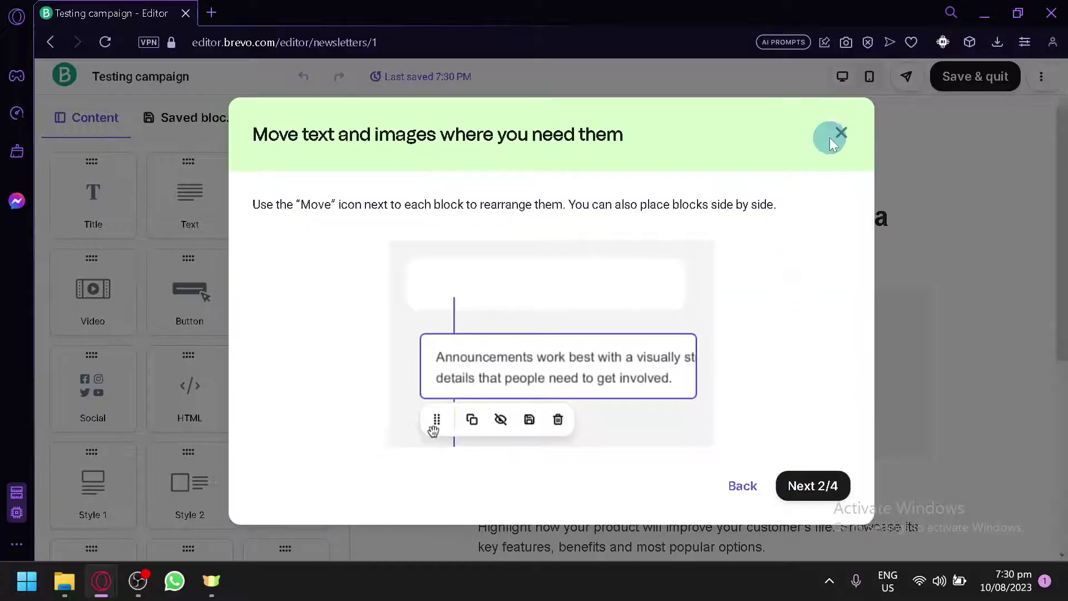
left_click(831, 139)
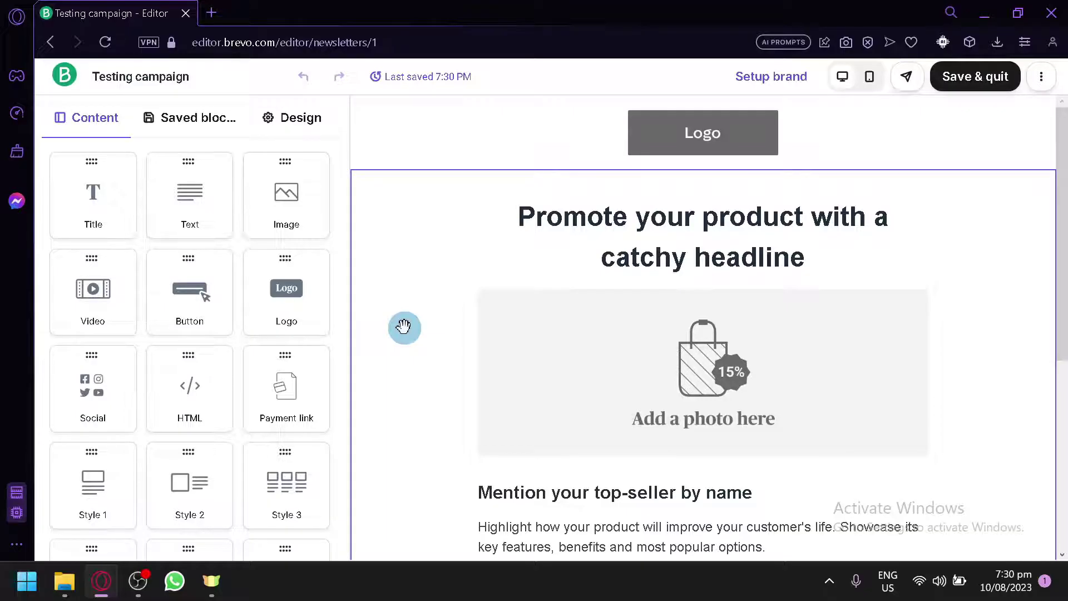
Inspect the Logo block's settings, then close them and deselect the logo
scroll(612, 351, "down", 5)
scroll(612, 351, "up", 5)
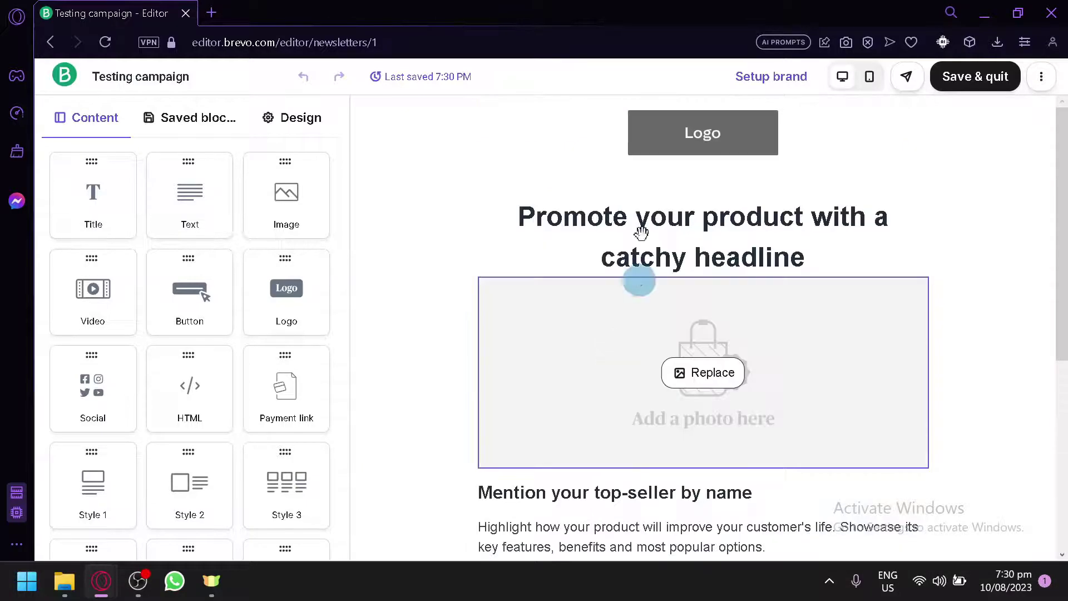
left_click(695, 145)
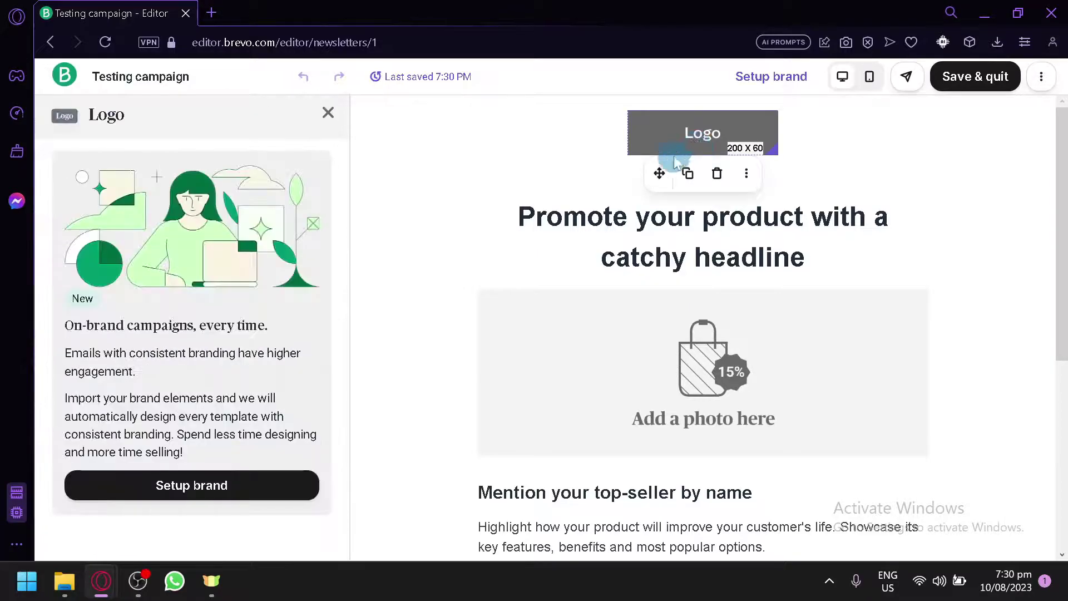
left_click(329, 112)
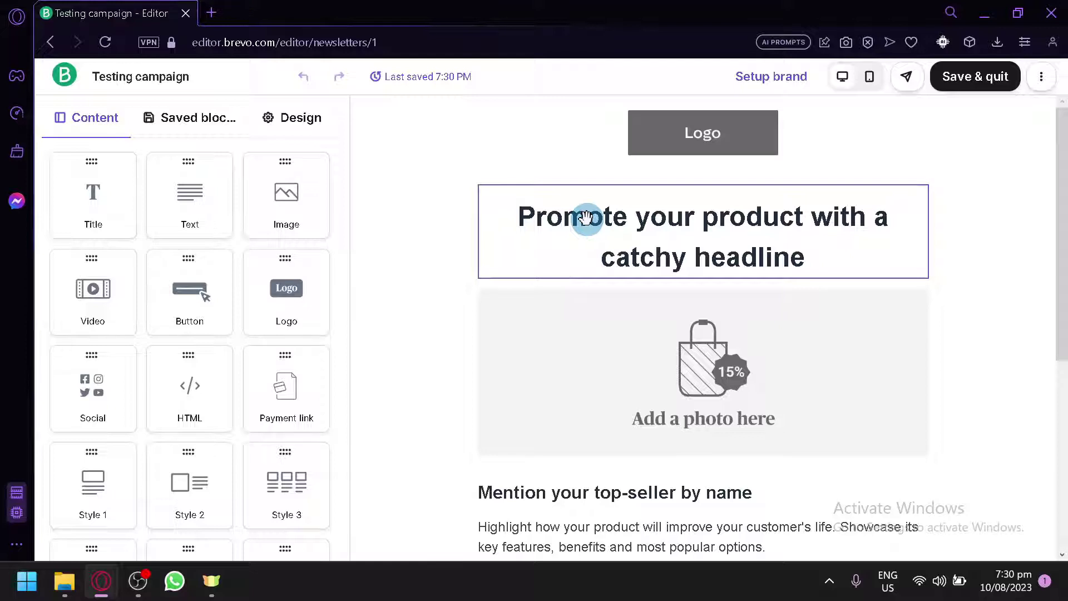
Edit the headline to 'Pre your product with a catchy headline', left-aligned, single line height
left_click(587, 218)
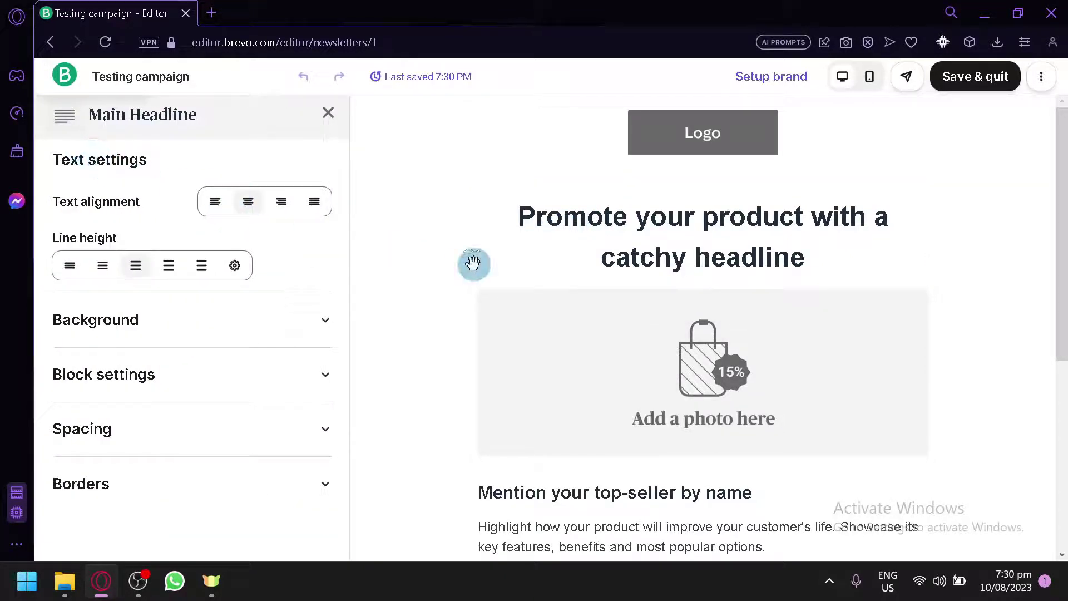
double_click(613, 216)
left_click(614, 217)
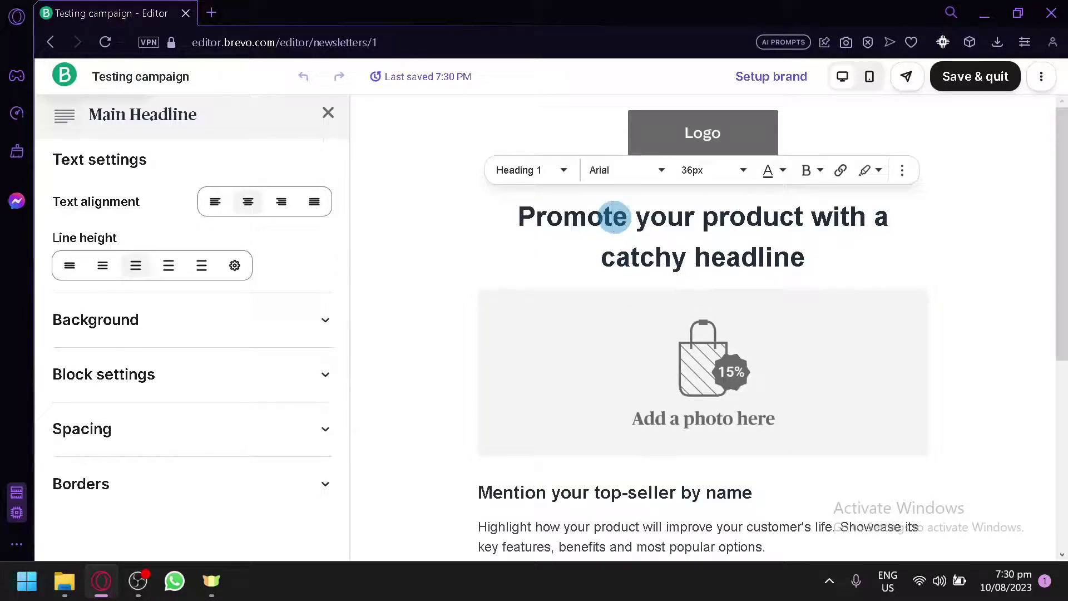
key("BackSpace")
key("BackSpace")
key("BackSpace")
key("BackSpace")
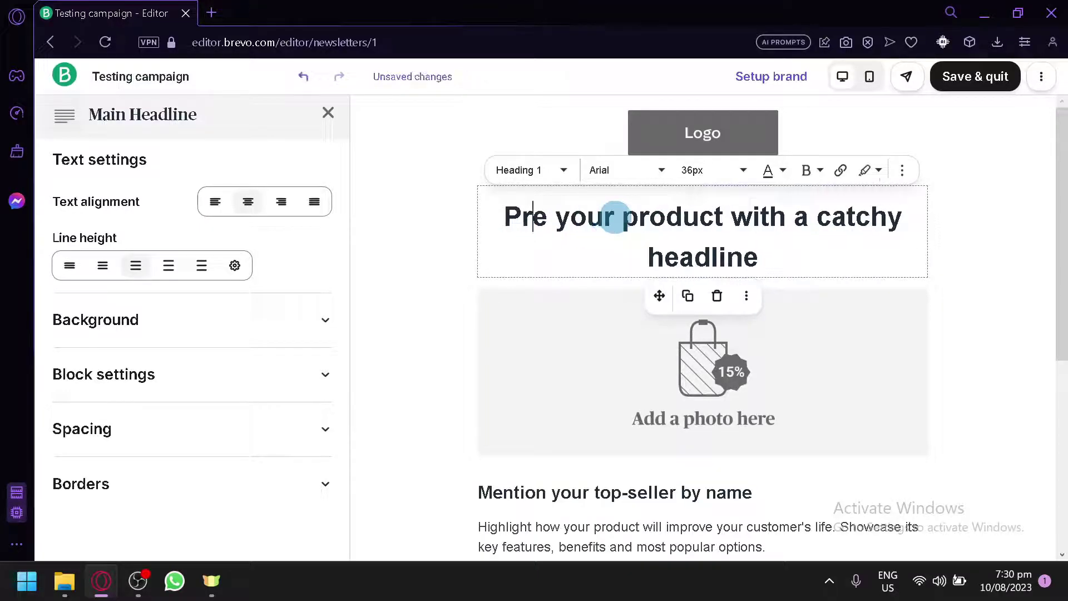
left_click(215, 202)
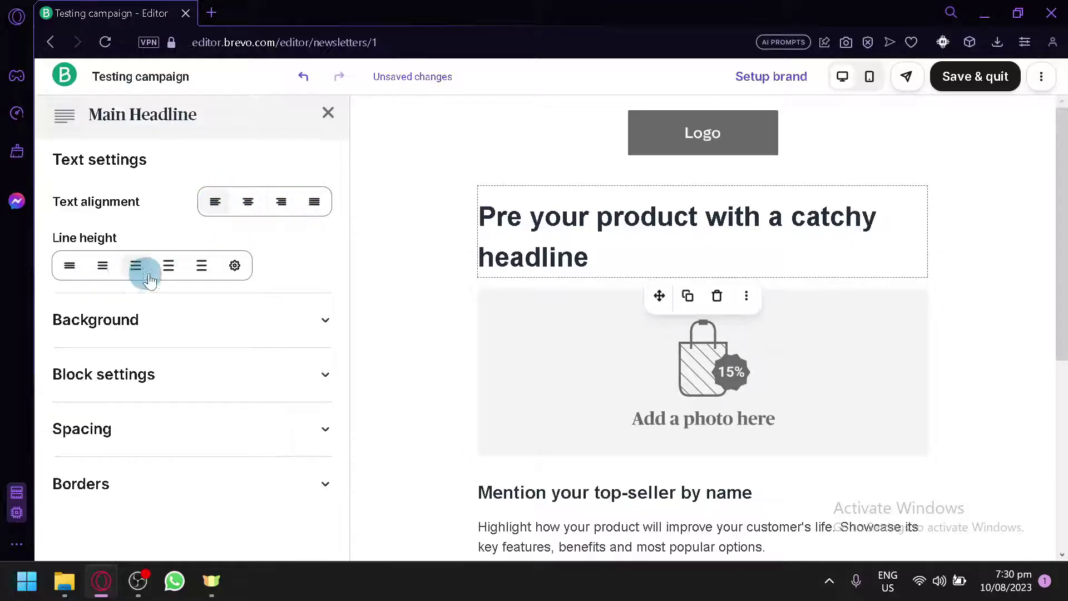
left_click(202, 265)
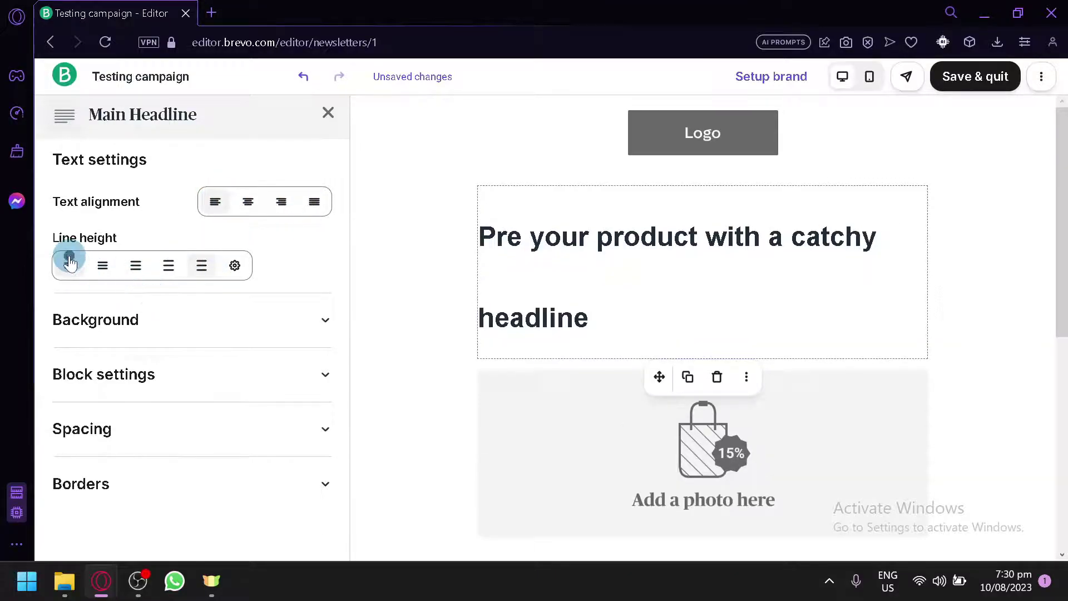
left_click(69, 263)
Set the headline block's background colour to white
left_click(119, 329)
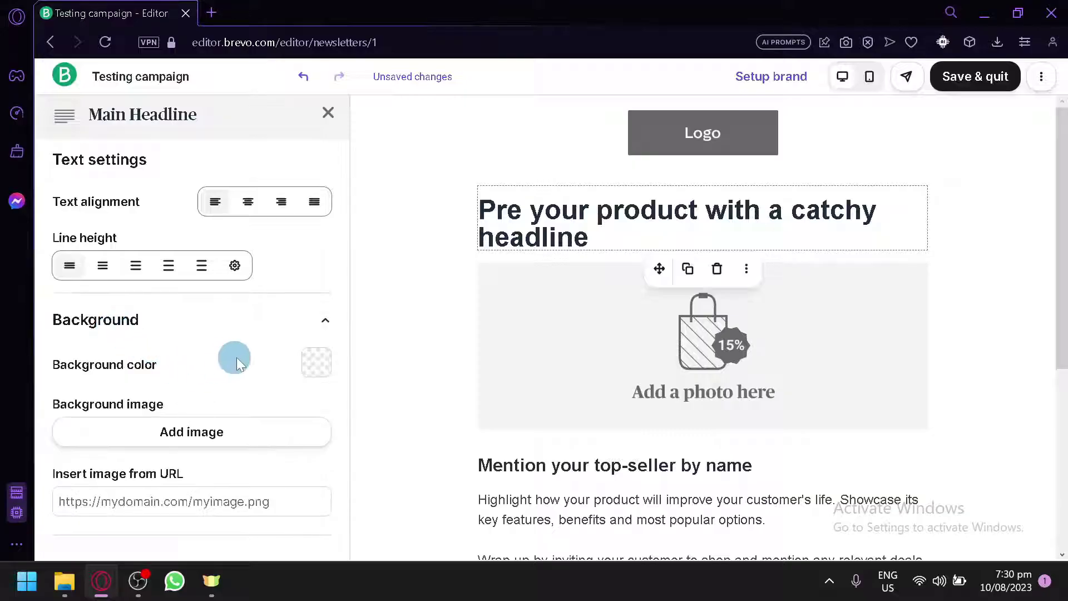
scroll(286, 328, "down", 2)
left_click(317, 255)
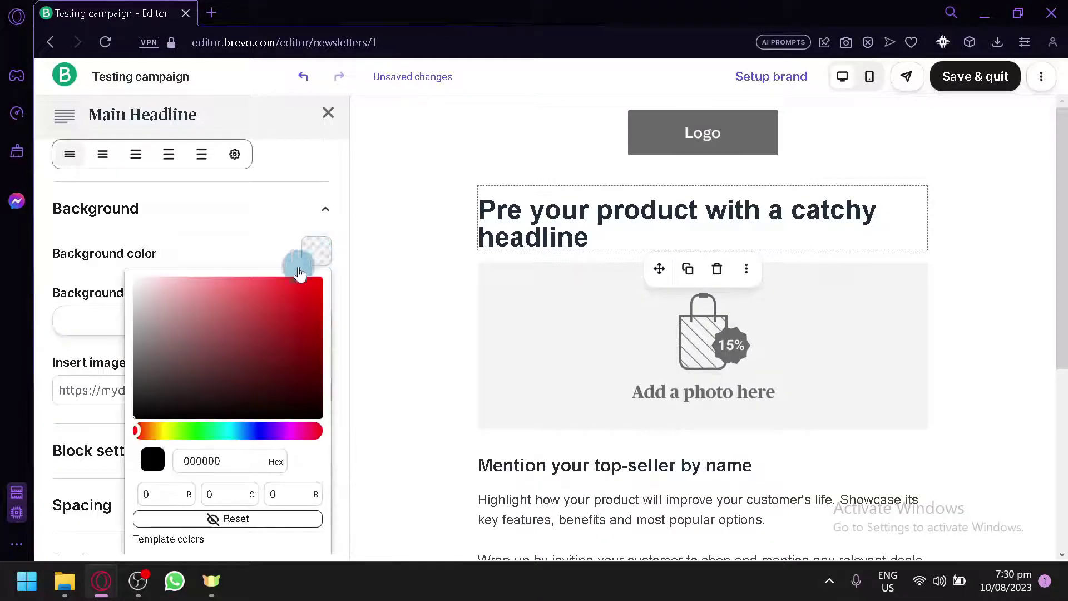
left_click(285, 300)
left_click_drag(284, 301, 235, 270)
left_click(193, 218)
left_click(256, 318)
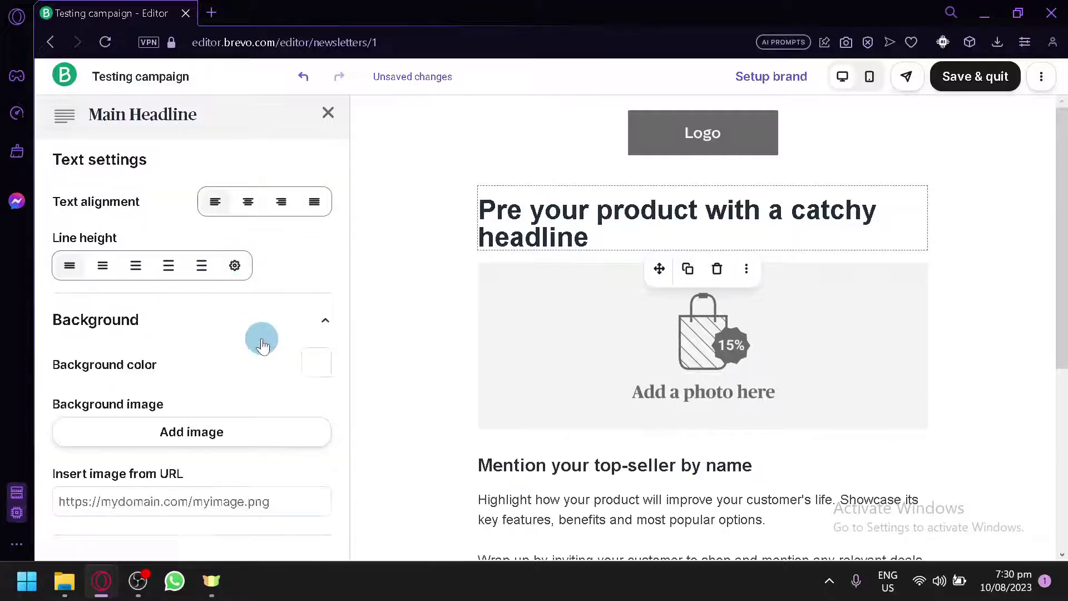
scroll(241, 348, "down", 2)
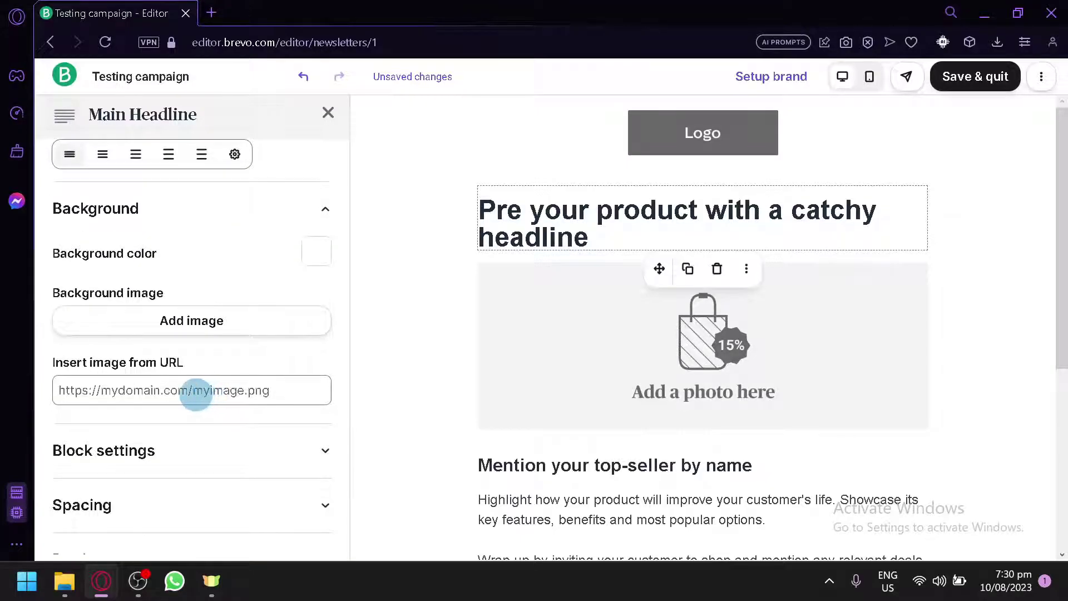
Expand the headline's block width, spacing (15 px top padding) and border settings
left_click(275, 469)
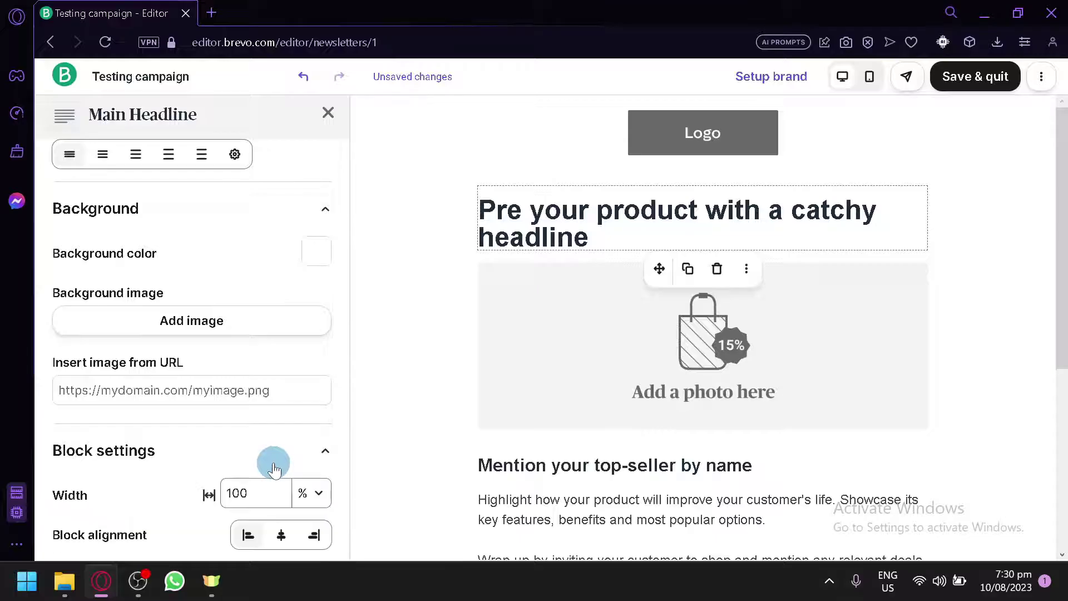
scroll(203, 350, "down", 3)
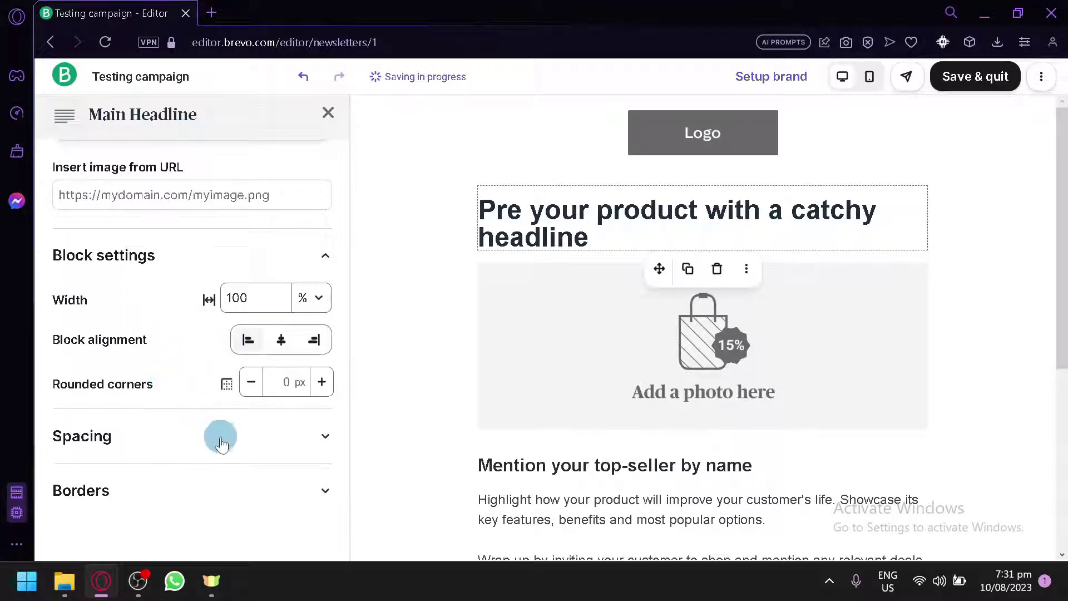
left_click(263, 451)
scroll(259, 453, "down", 3)
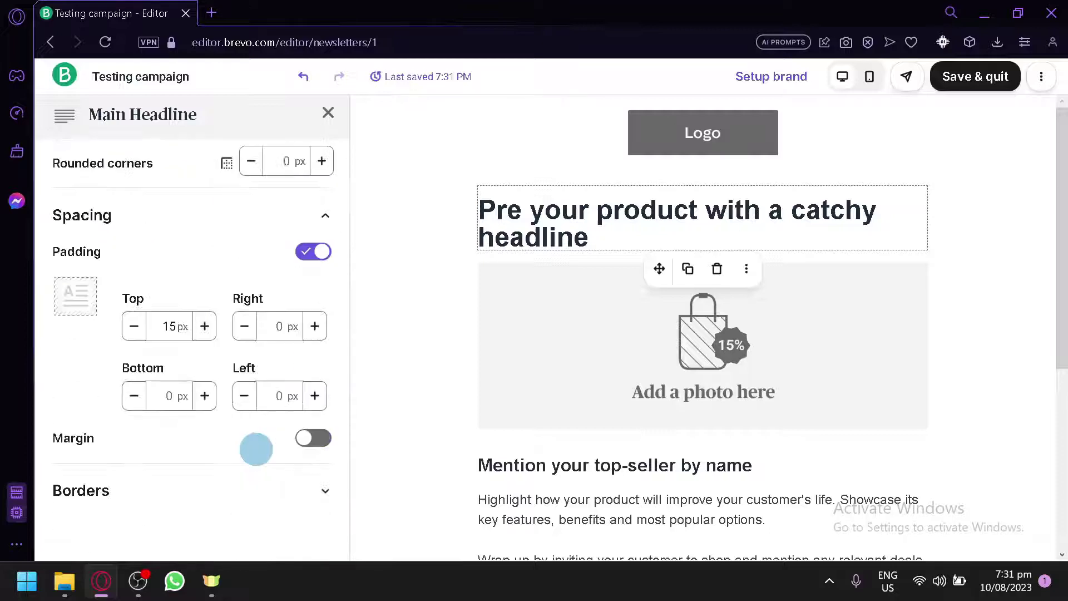
left_click(264, 492)
scroll(256, 478, "down", 2)
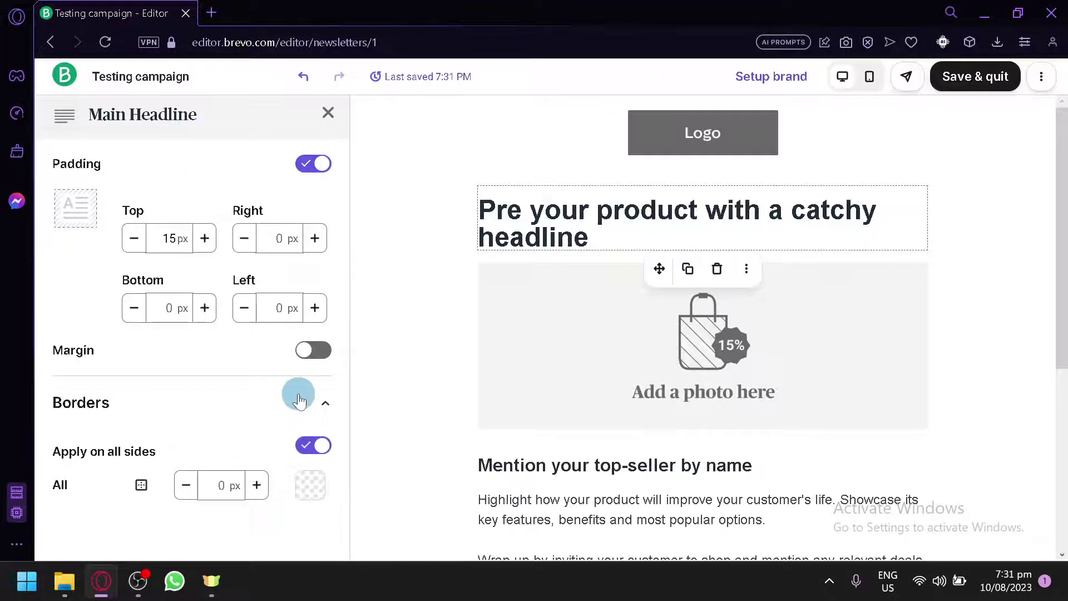
Close the headline settings, then open and close the product image's settings
left_click(408, 279)
left_click(329, 112)
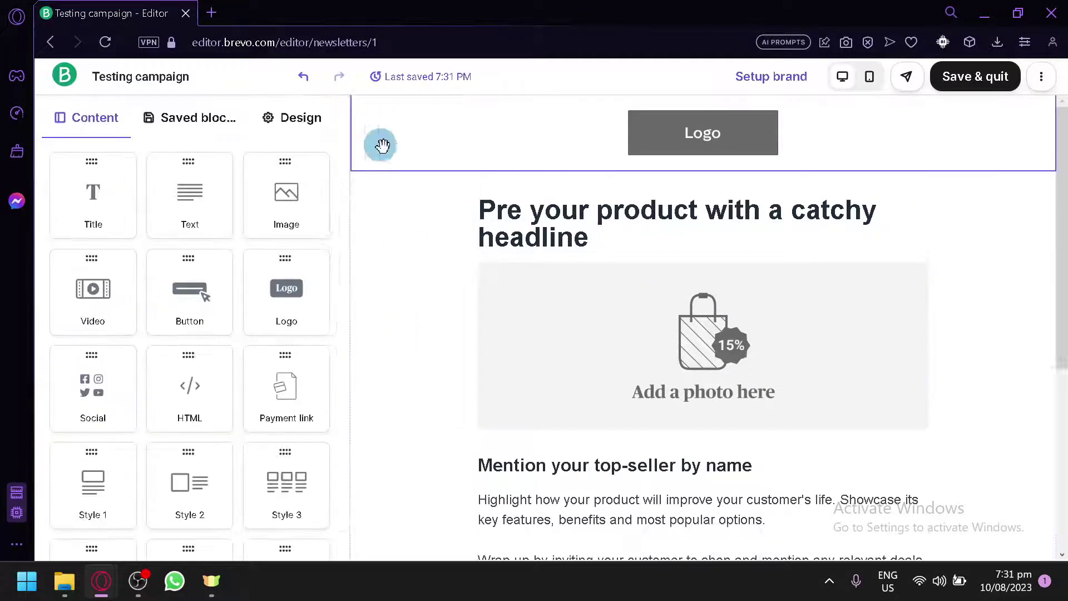
left_click(544, 371)
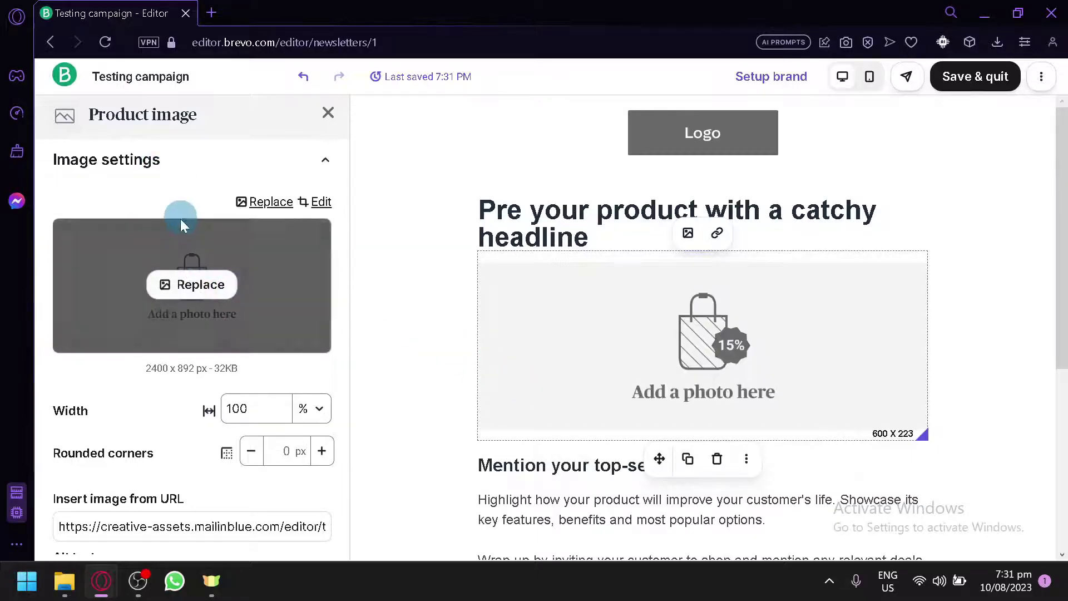
left_click(269, 158)
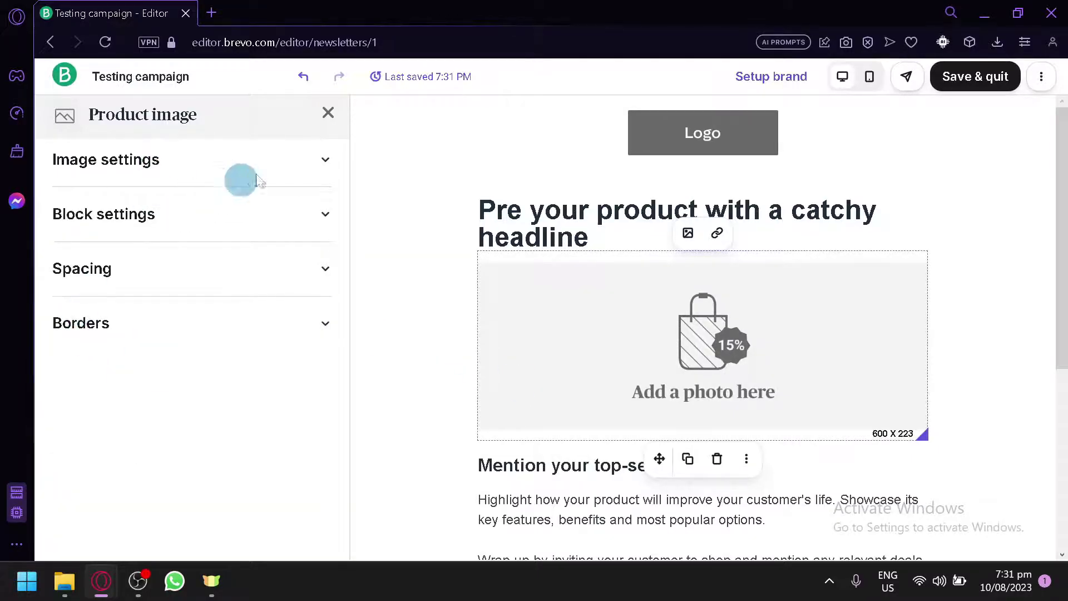
left_click(328, 119)
Zoom the editor page in, then back to normal size
scroll(553, 345, "down", 5)
scroll(553, 349, "up", 5)
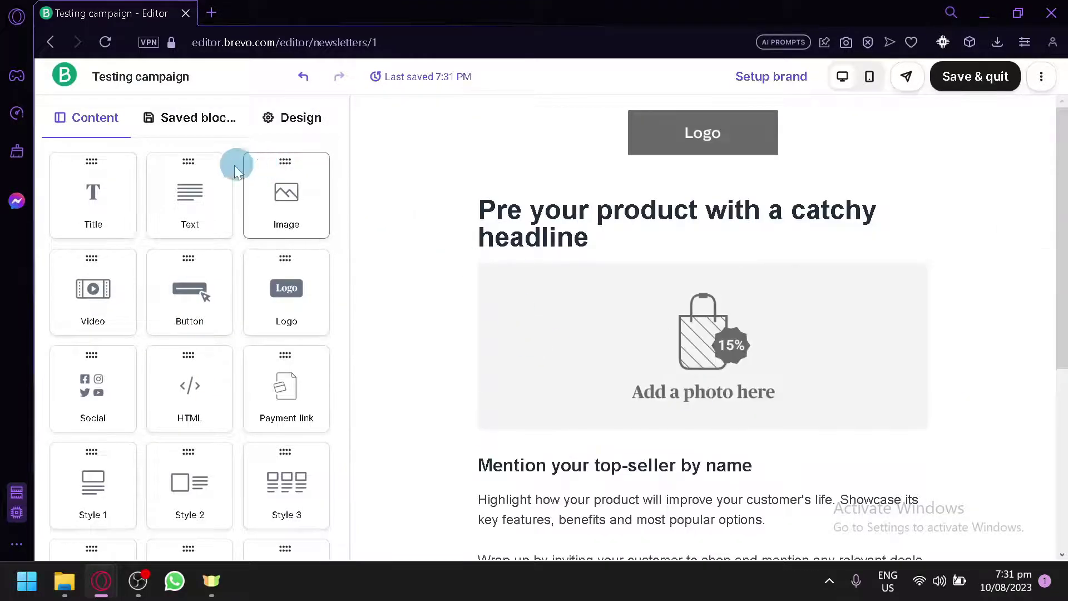
key("ctrl+plus")
key("ctrl+plus")
key("ctrl+plus")
key("ctrl+plus")
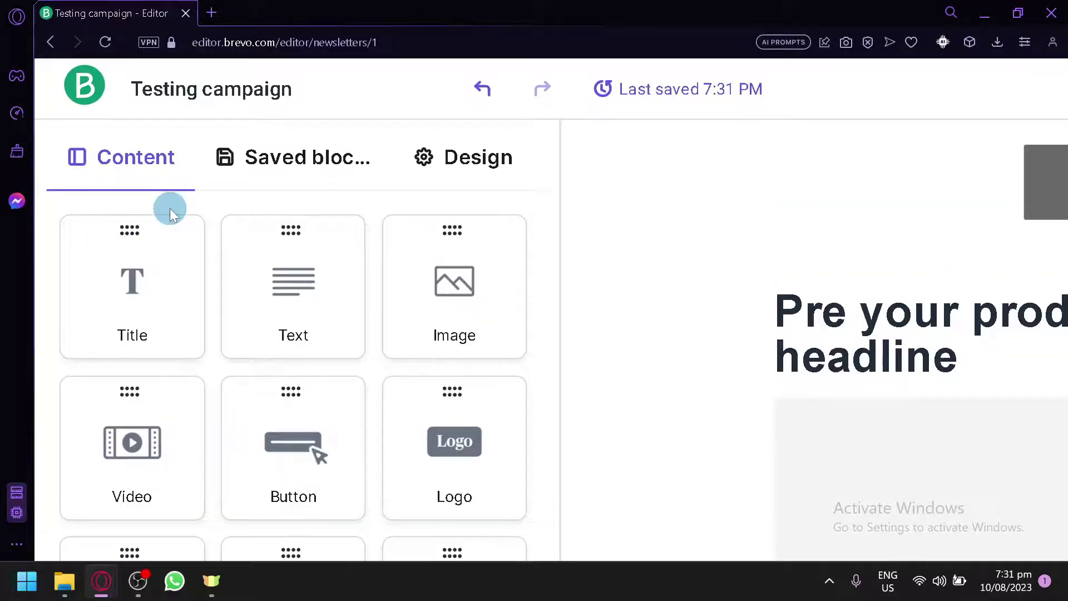
key("ctrl+0")
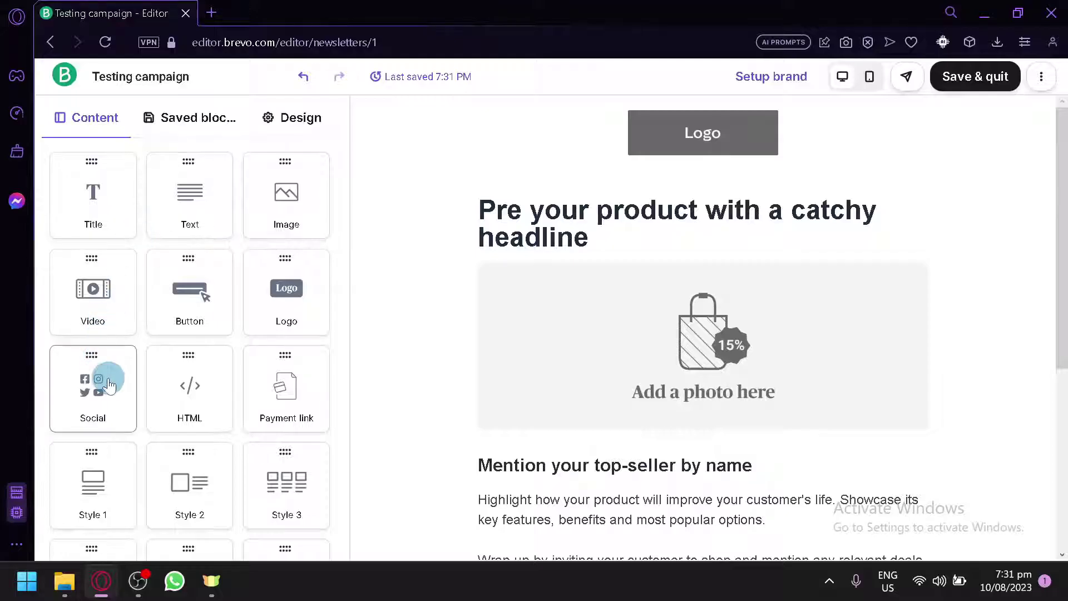
Drop a Social block with Facebook, Twitter, YouTube and LinkedIn icons below the headline
left_click_drag(85, 401, 661, 226)
left_click(708, 287)
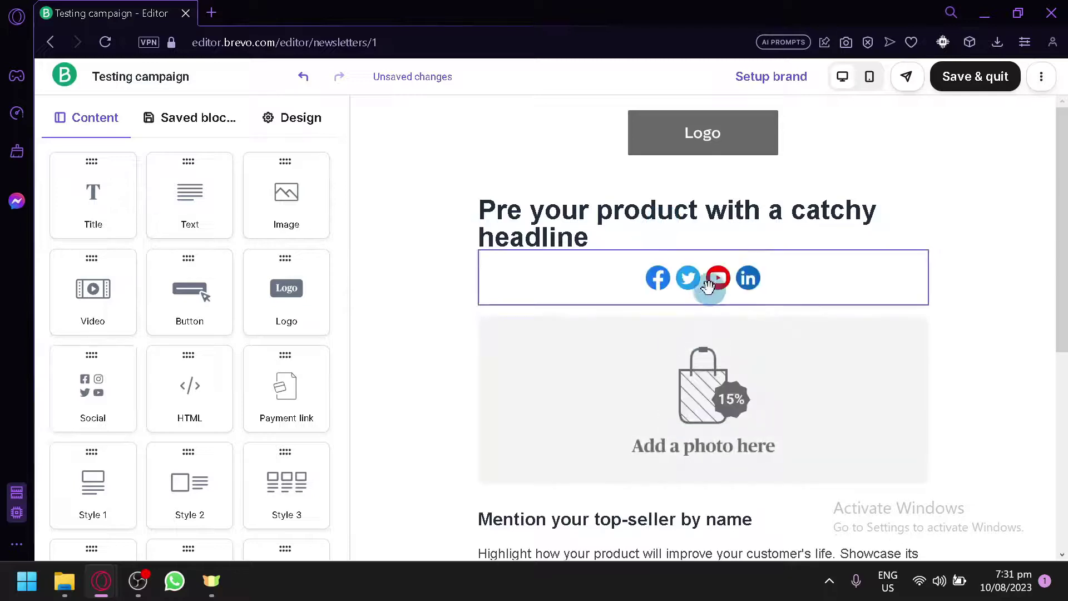
left_click(672, 283)
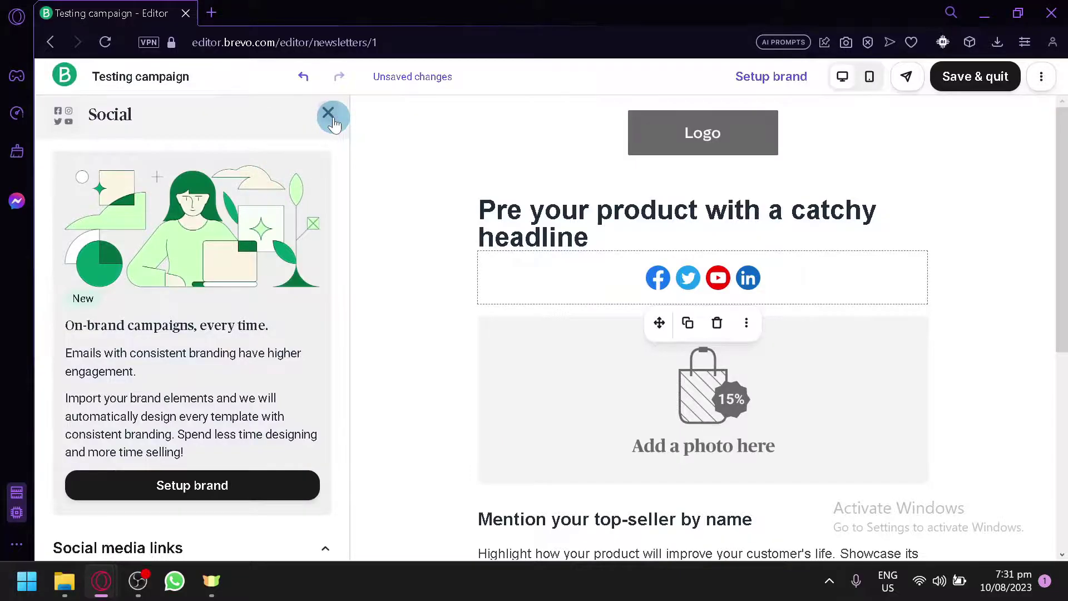
left_click(330, 114)
scroll(235, 371, "down", 3)
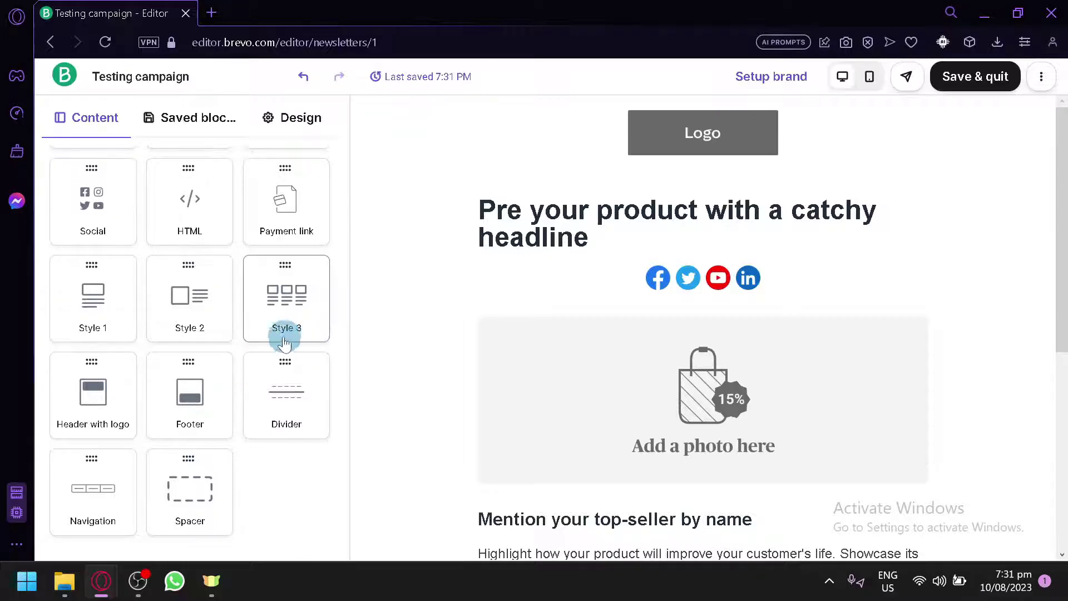
left_click_drag(282, 334, 870, 78)
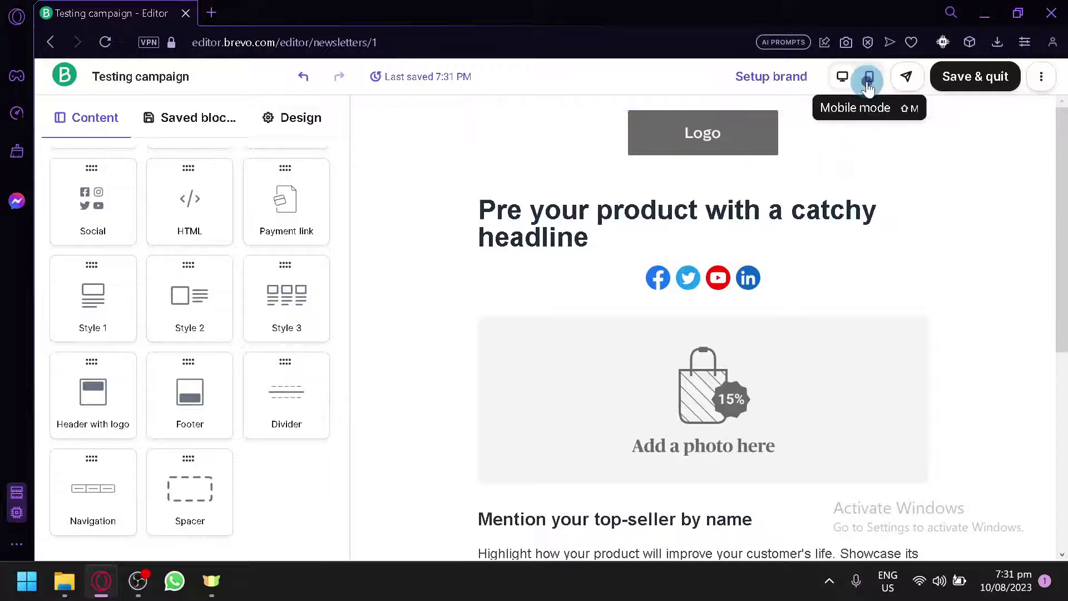
left_click(869, 77)
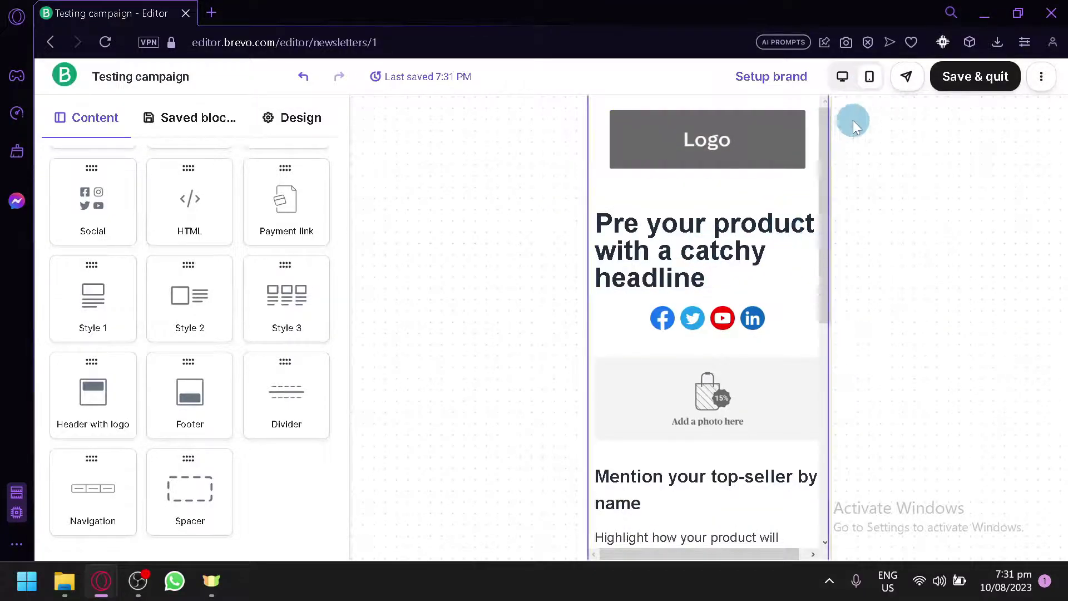
scroll(815, 278, "down", 10)
scroll(815, 278, "up", 10)
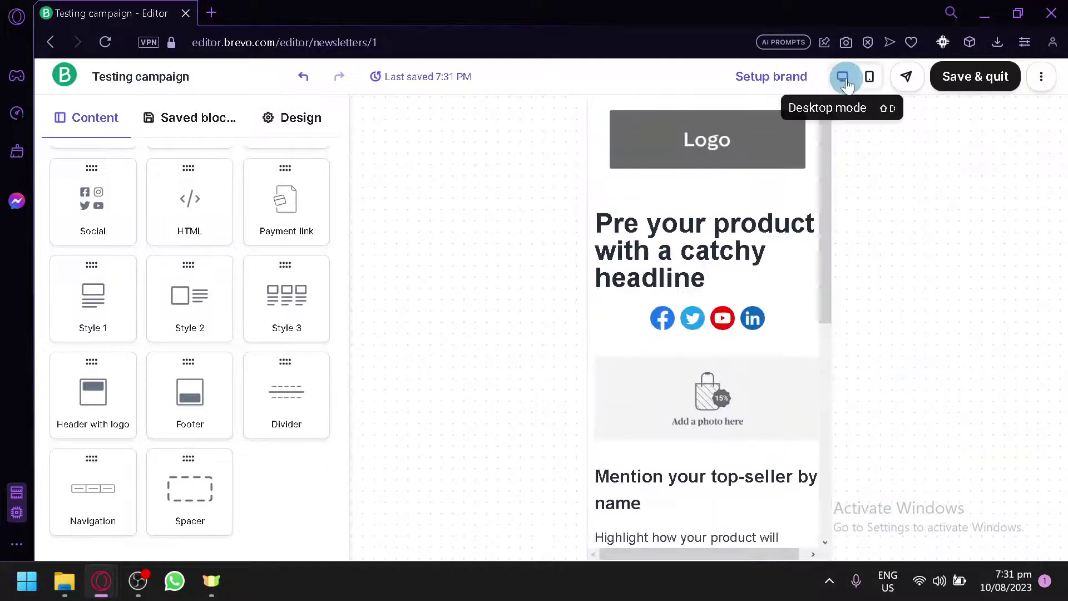
left_click(843, 76)
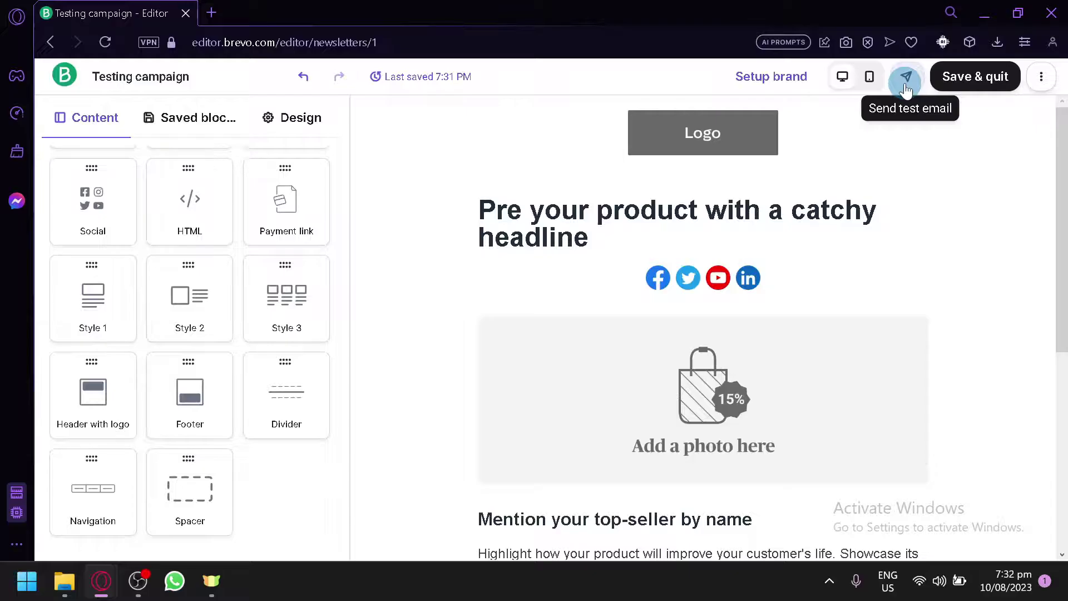
Save and quit the email editor, then go to the Home dashboard
left_click(942, 96)
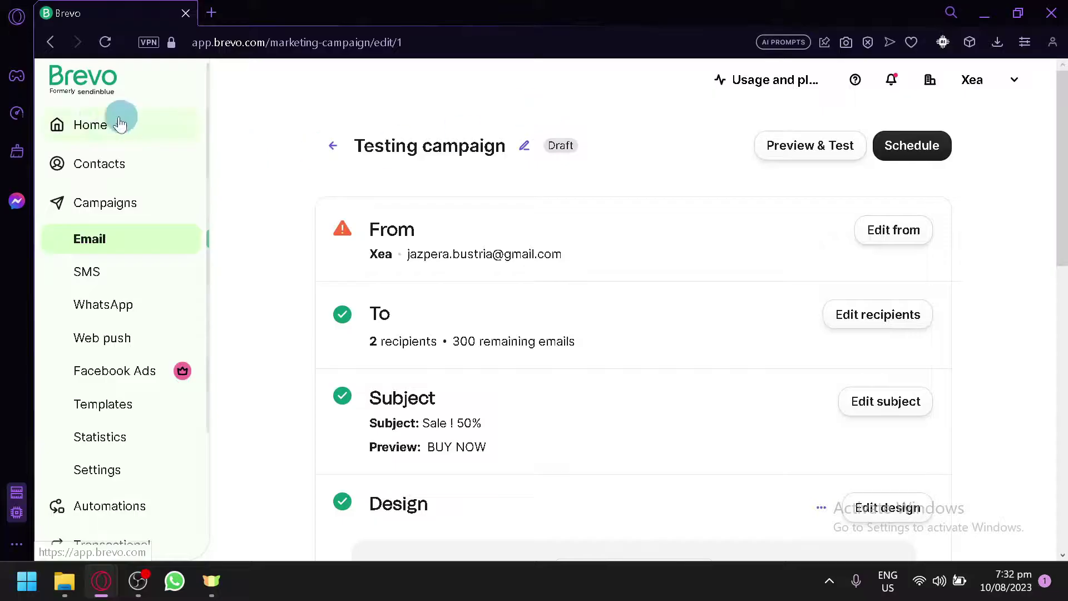
left_click(99, 125)
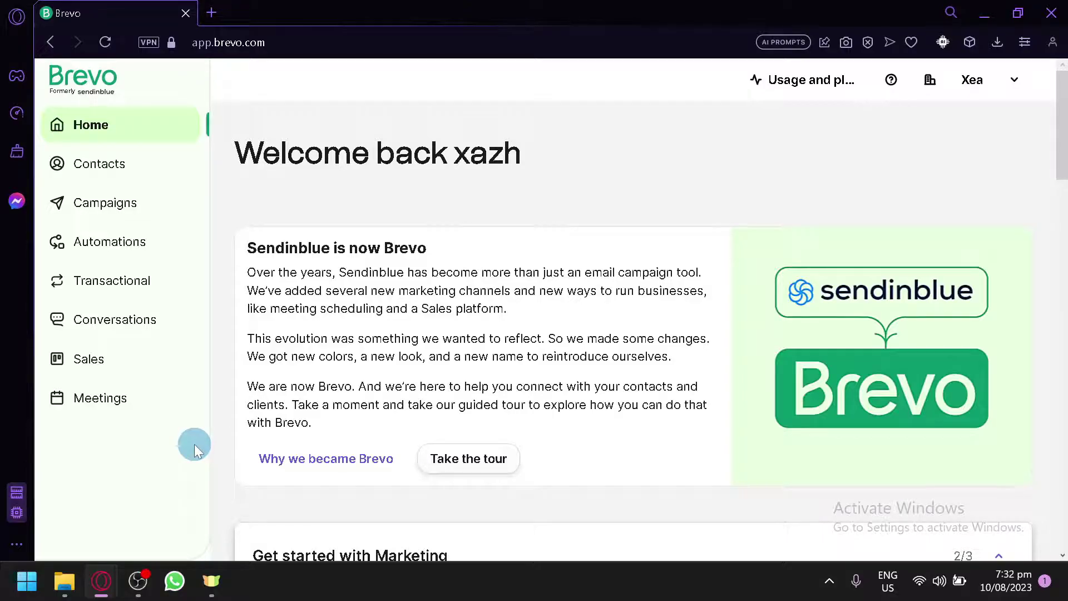
Go through Usage and plan to Manage your plan and credits, then Select a plan
left_click(809, 84)
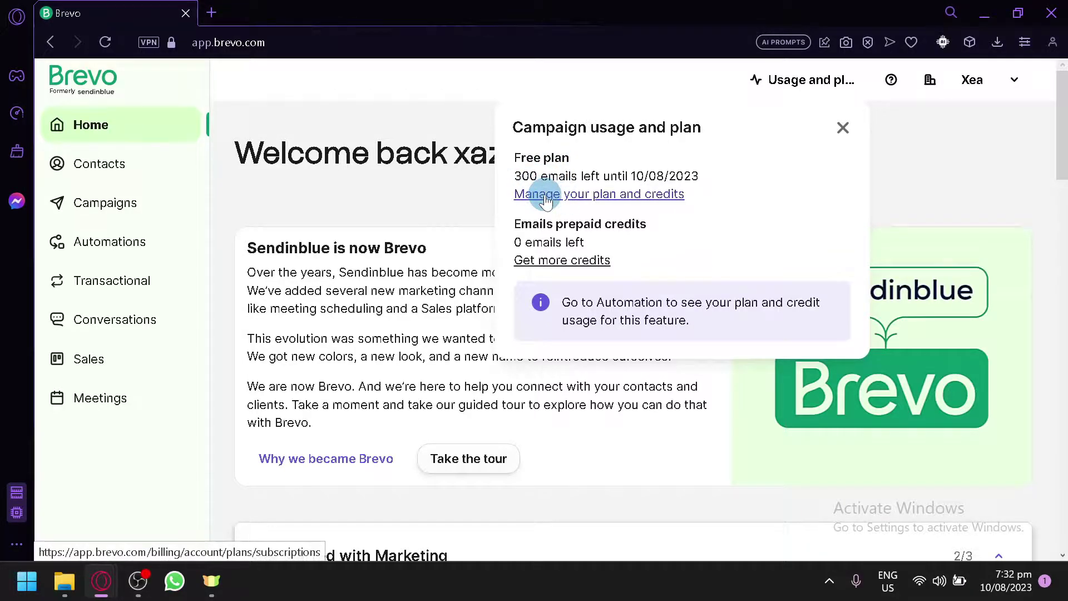
left_click(546, 196)
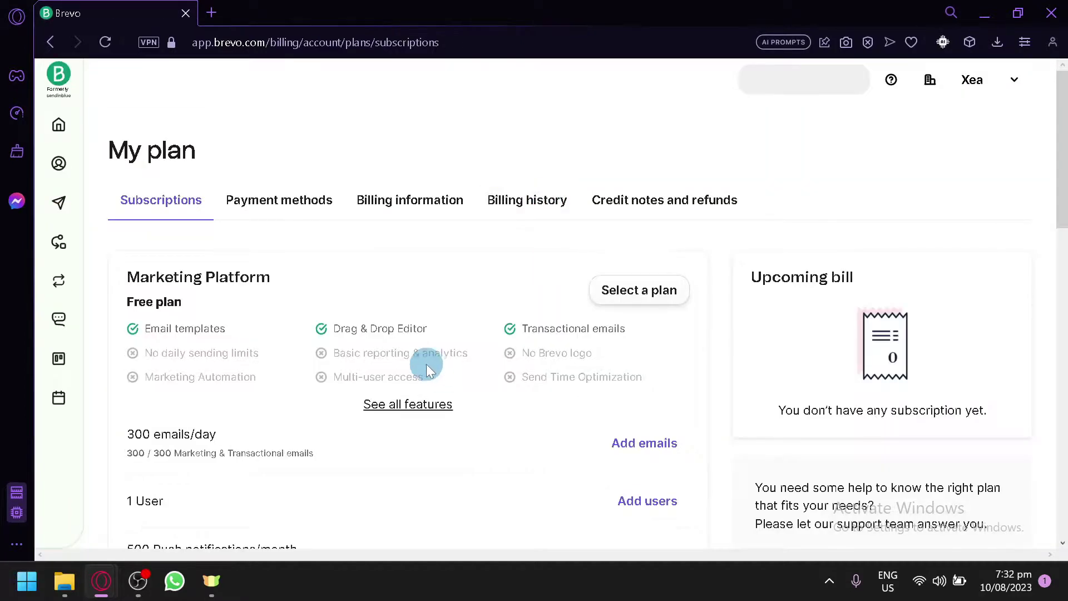
scroll(427, 364, "down", 2)
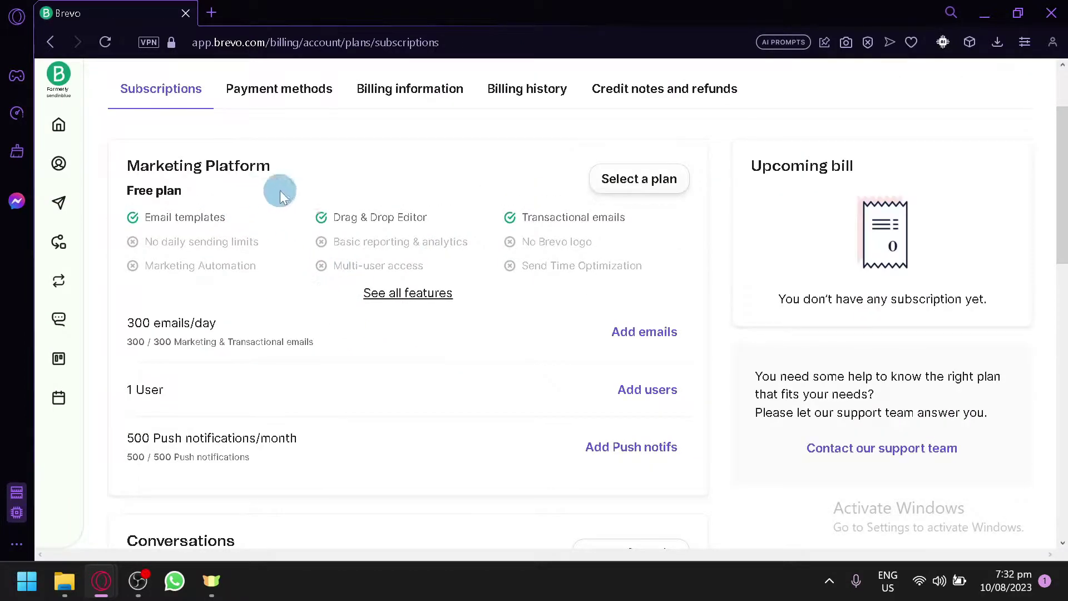
left_click(651, 177)
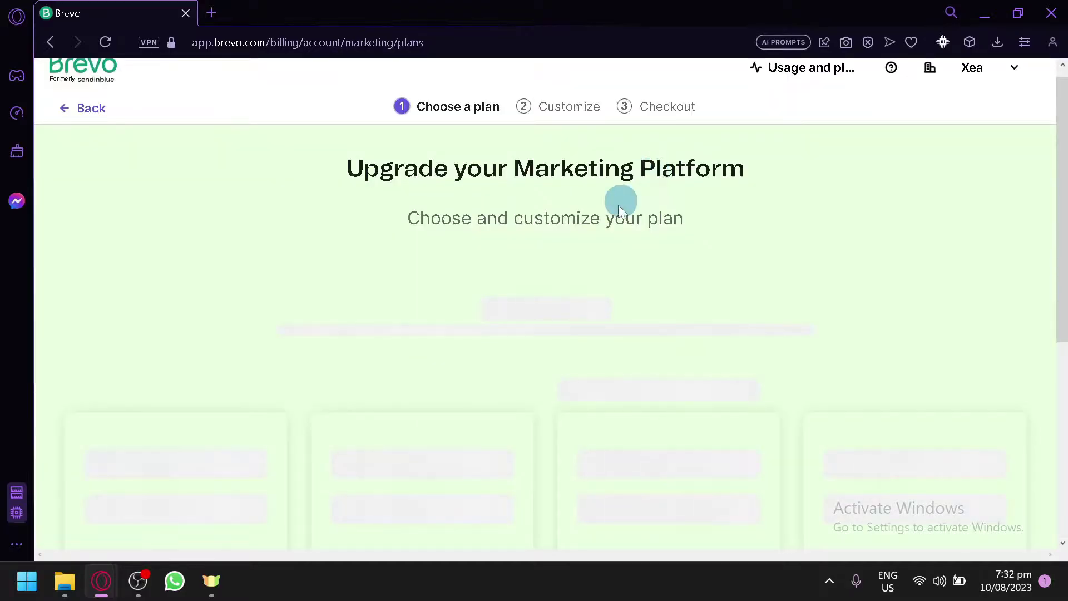
Scroll the plans page to show Free $0, Starter $25, Business $65 and Brevo+ from $1,000 monthly
scroll(615, 214, "down", 5)
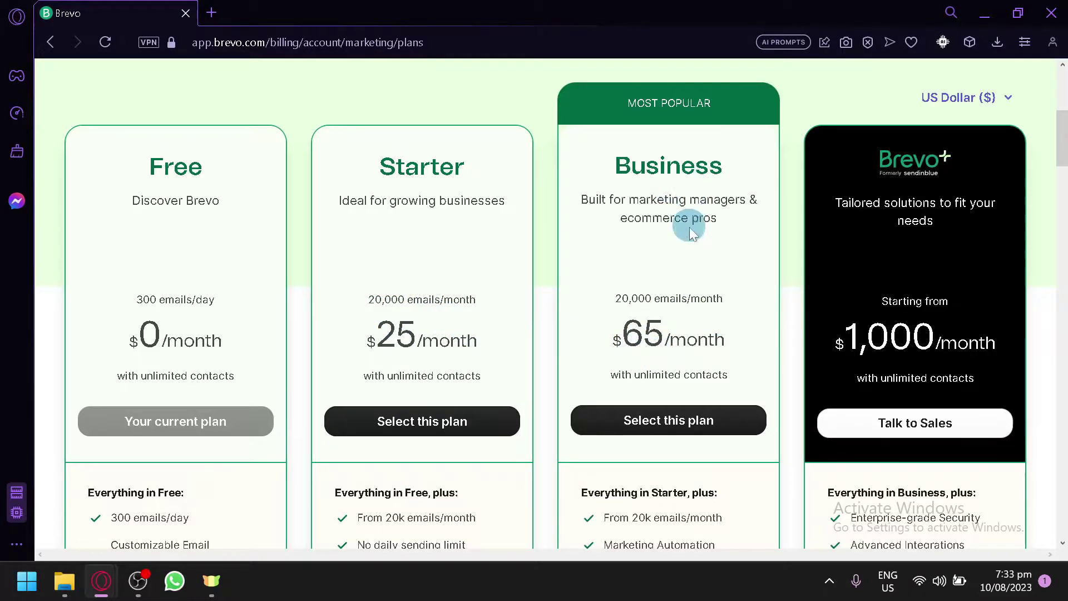
scroll(695, 309, "down", 5)
scroll(693, 310, "up", 8)
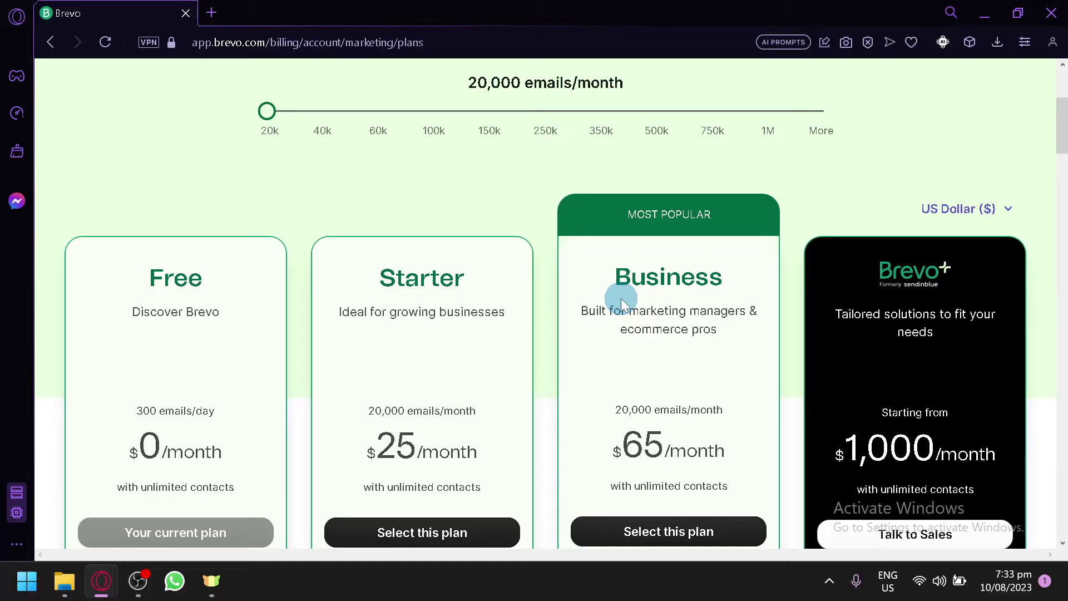
scroll(880, 269, "down", 2)
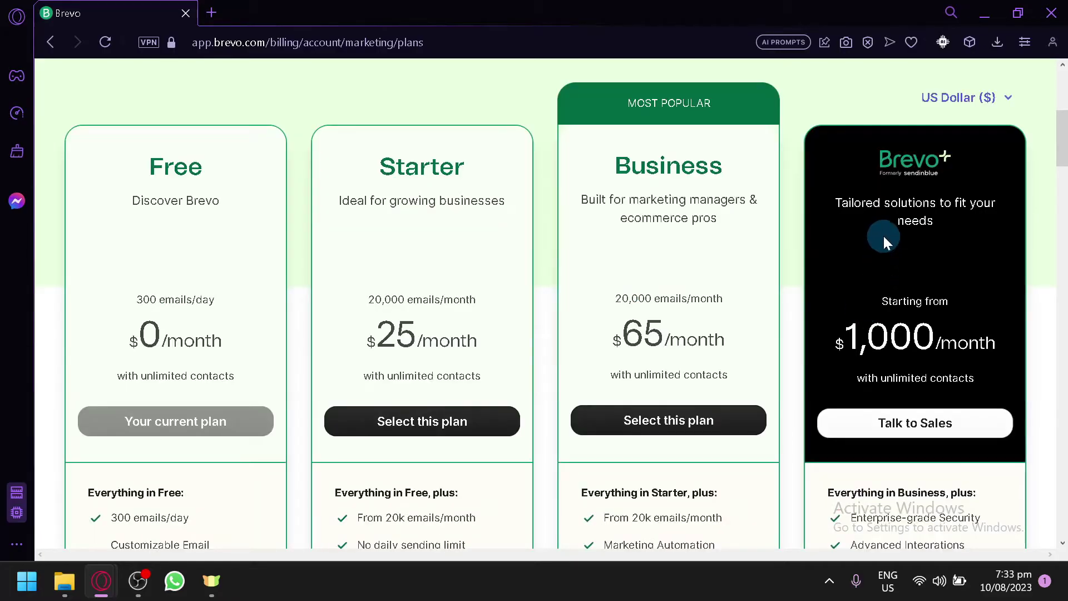